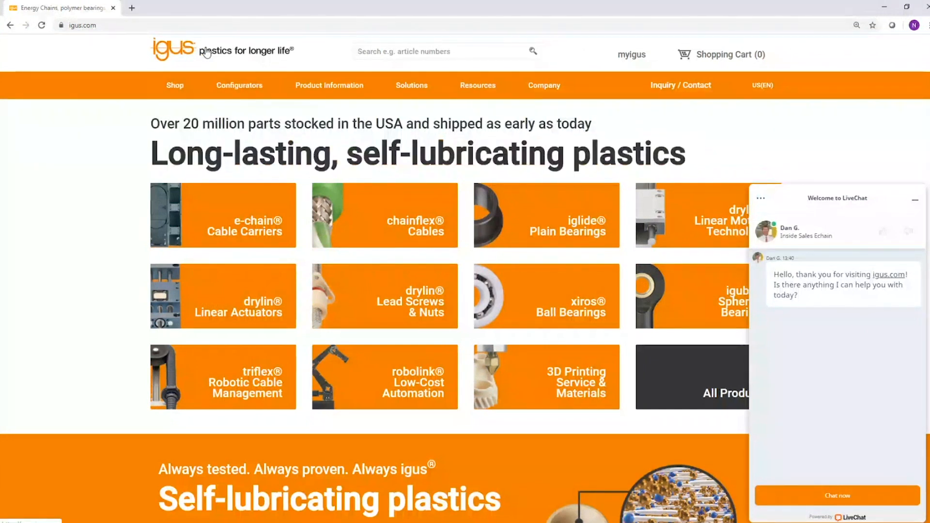
Open the iglide Service Life Calculator from the bearing technology configurators on the igus website.
{"action": "mouse_move", "coordinate": [232, 94]}
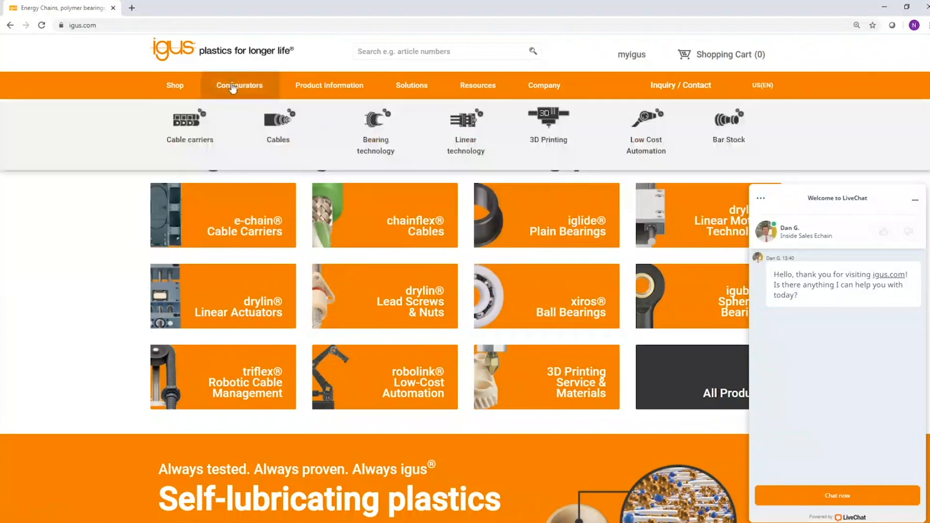
{"action": "mouse_move", "coordinate": [387, 140]}
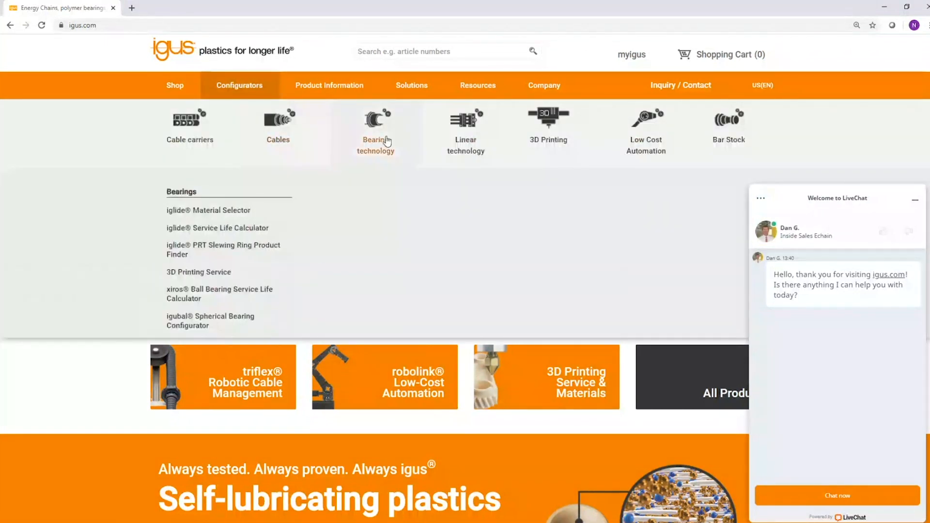
{"action": "left_click", "coordinate": [914, 200]}
{"action": "mouse_move", "coordinate": [265, 100]}
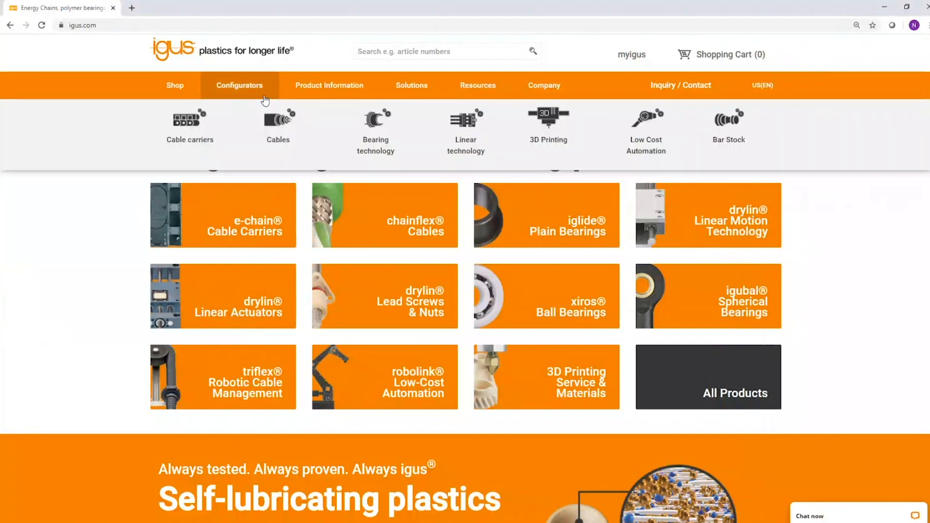
{"action": "mouse_move", "coordinate": [361, 133]}
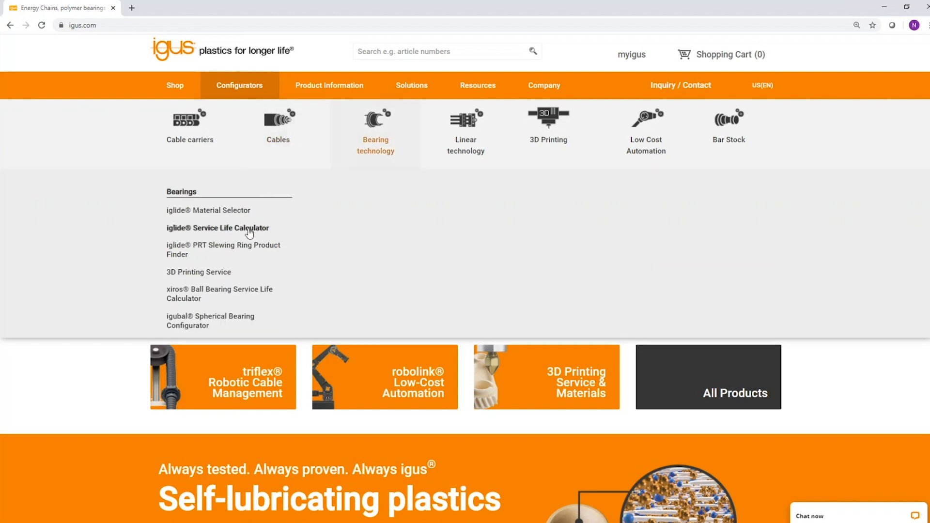
{"action": "left_click", "coordinate": [222, 234]}
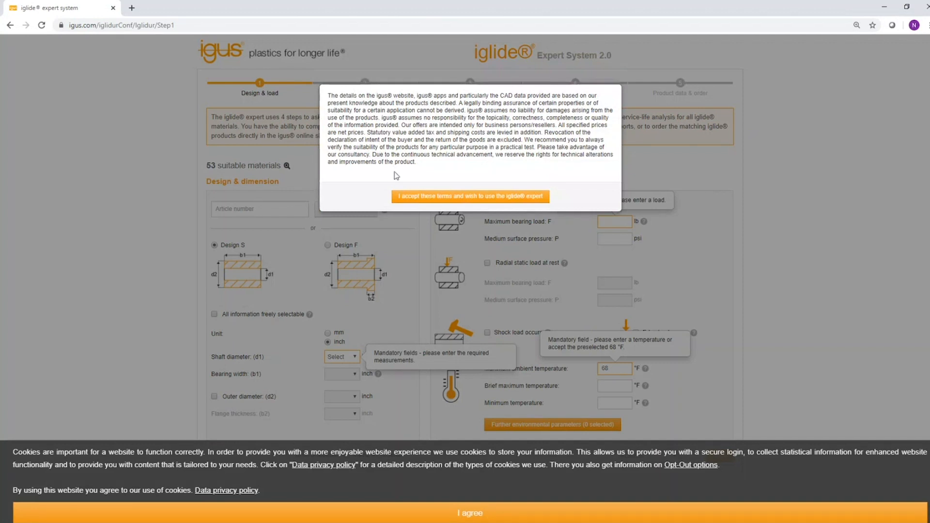
Accept the iglide expert terms of use and the cookie notice.
{"action": "left_click", "coordinate": [424, 199]}
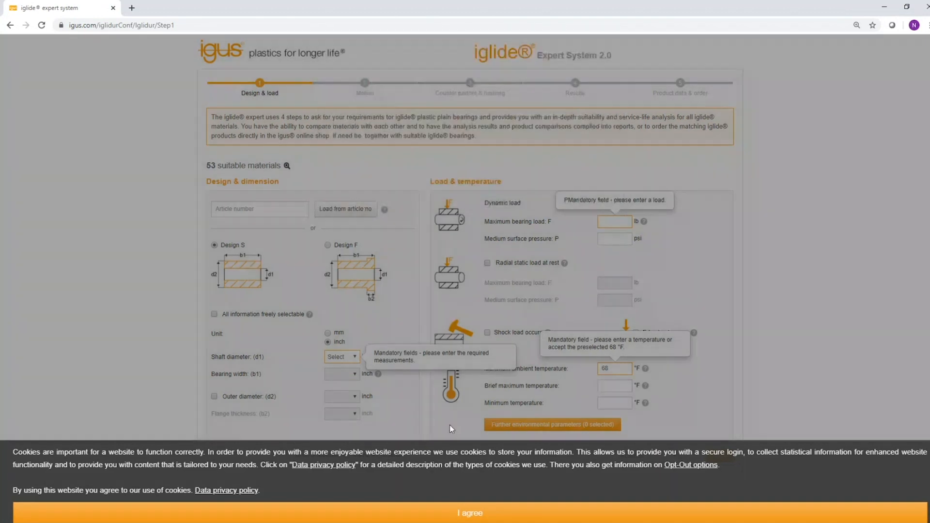
{"action": "left_click", "coordinate": [424, 510]}
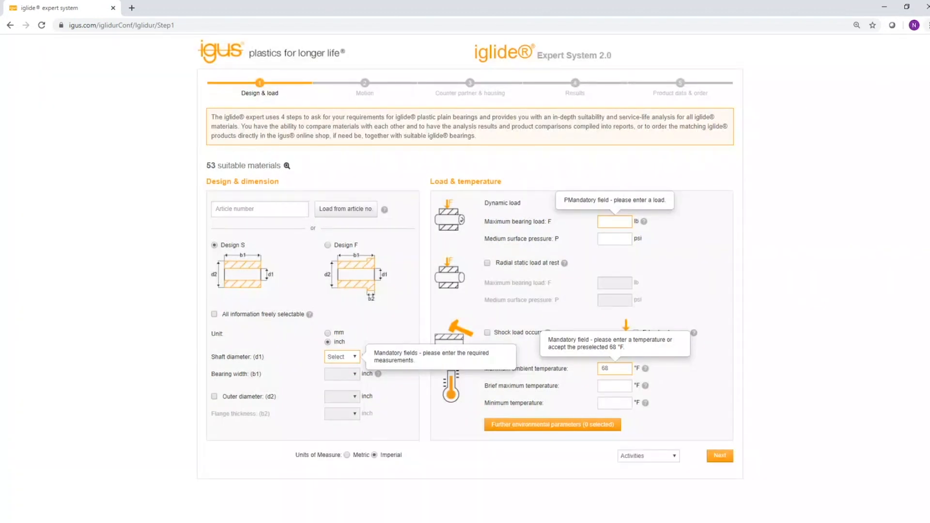
{"action": "left_click", "coordinate": [926, 25]}
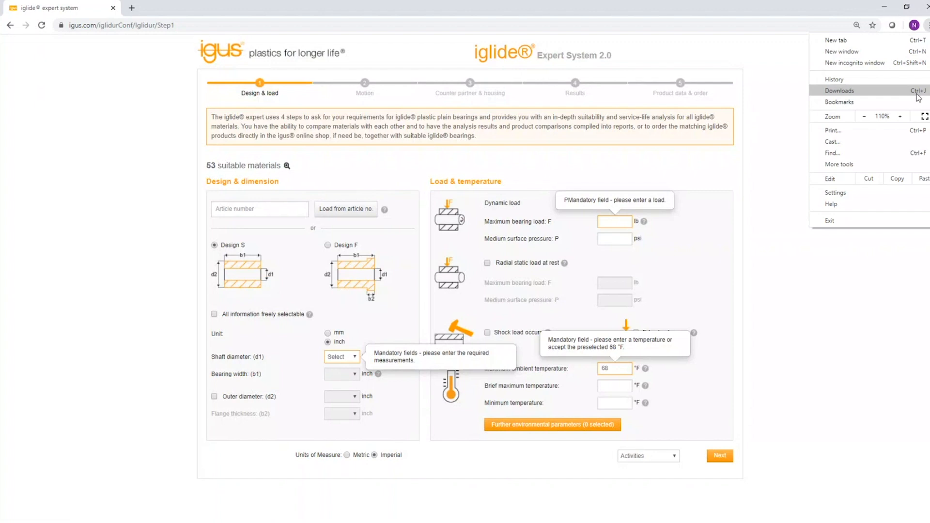
{"action": "left_click", "coordinate": [713, 322]}
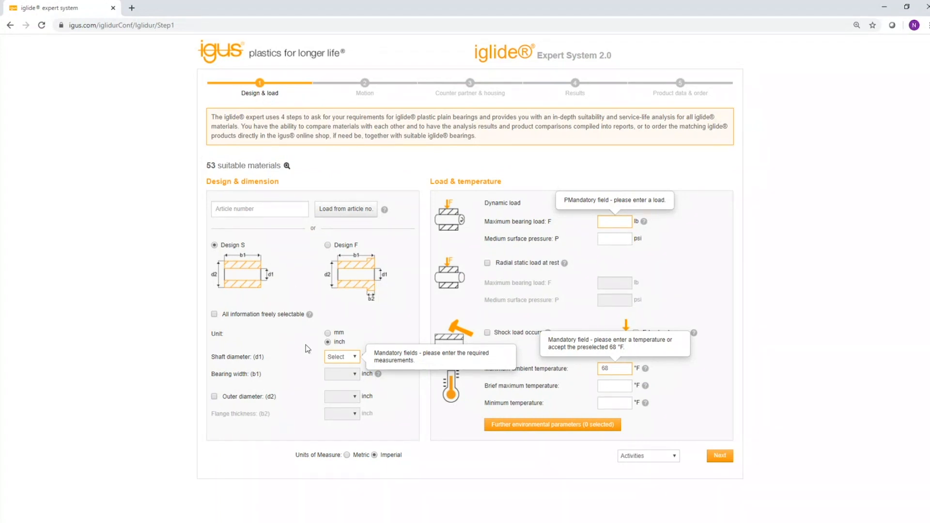
Set the shaft diameter to 1/2 inch and bearing width to 1/2 inch, and enable the outer diameter option.
{"action": "left_click", "coordinate": [356, 358]}
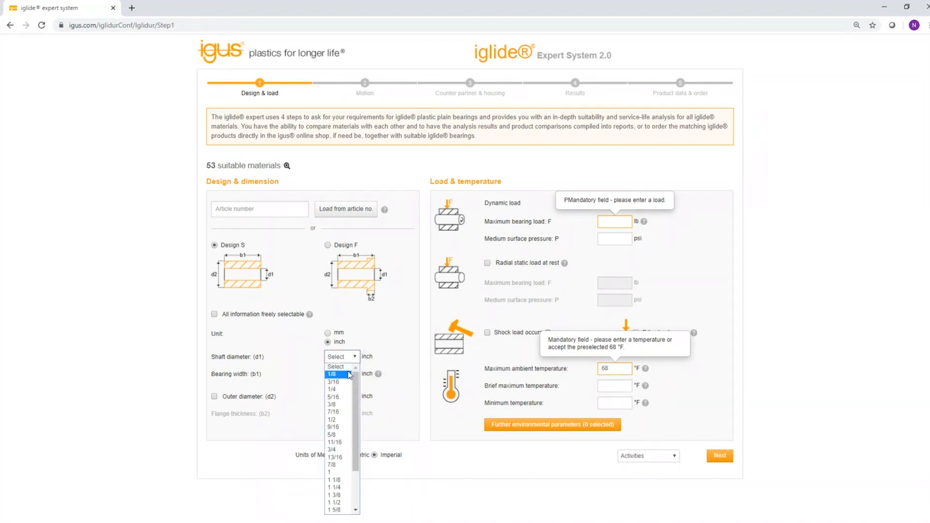
{"action": "left_click", "coordinate": [344, 420]}
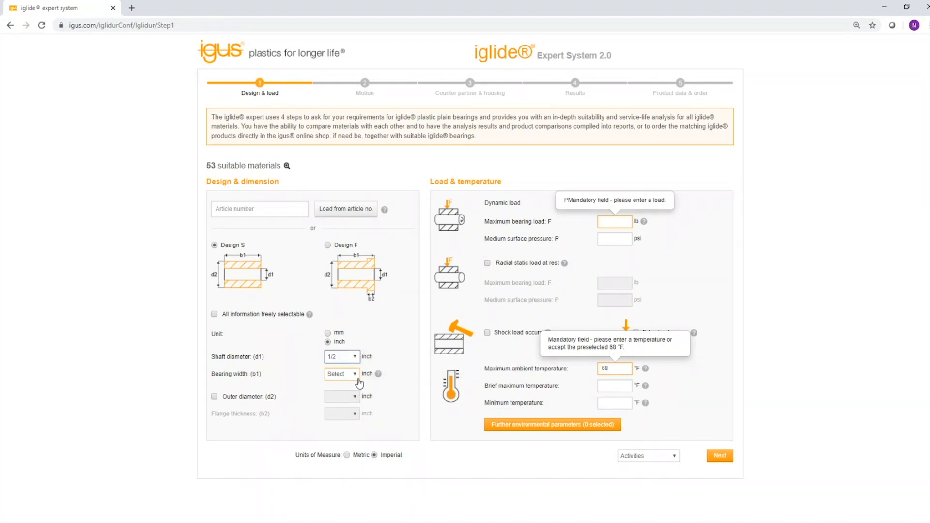
{"action": "left_click", "coordinate": [358, 374]}
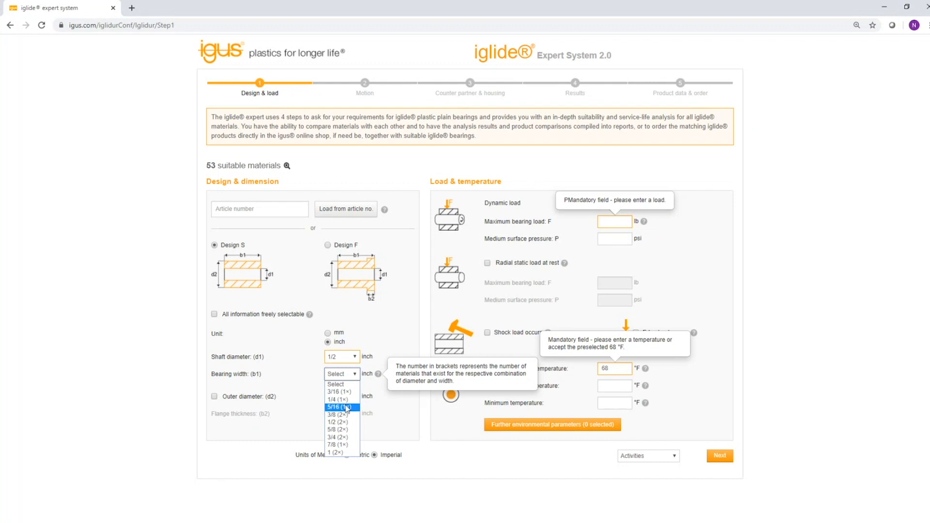
{"action": "left_click", "coordinate": [343, 422]}
{"action": "left_click", "coordinate": [312, 398]}
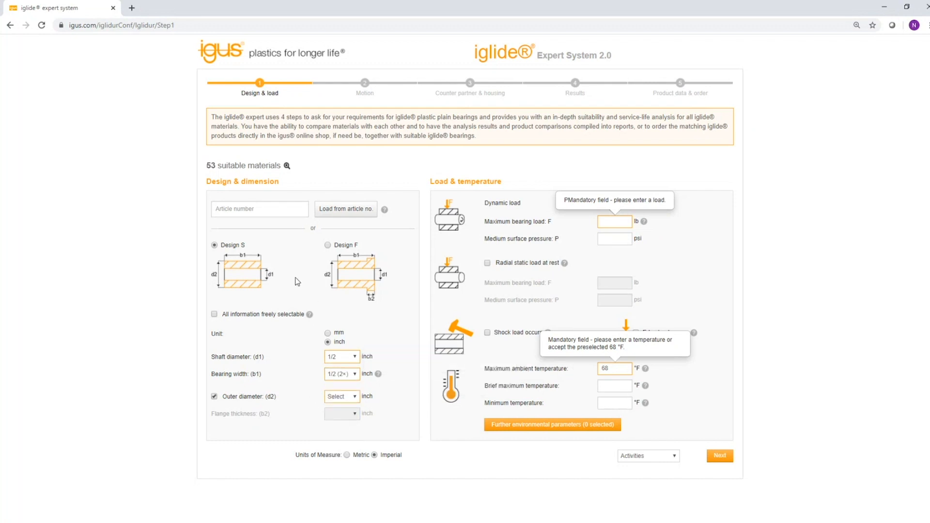
Load the bearing dimensions from article number JSI-0810-12.
{"action": "left_click", "coordinate": [270, 209]}
{"action": "type", "text": "JSI-0810-12"}
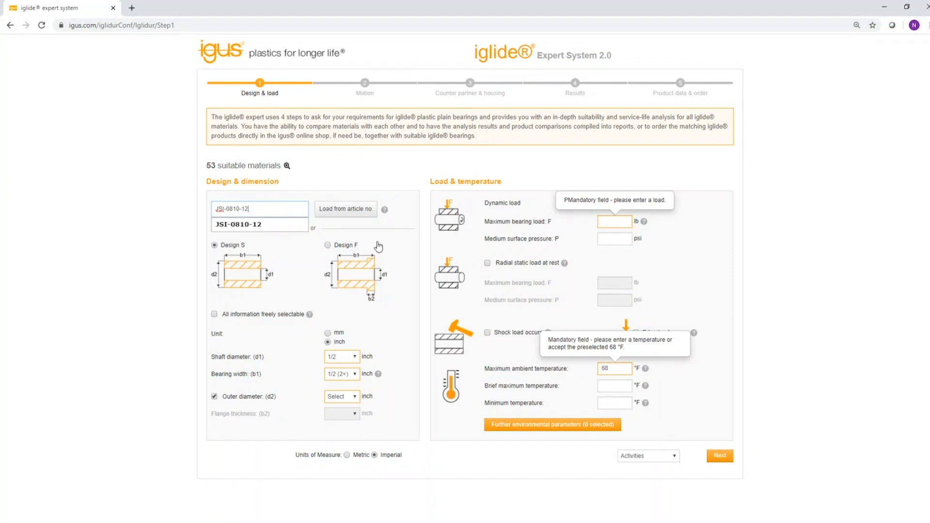
{"action": "left_click", "coordinate": [343, 212]}
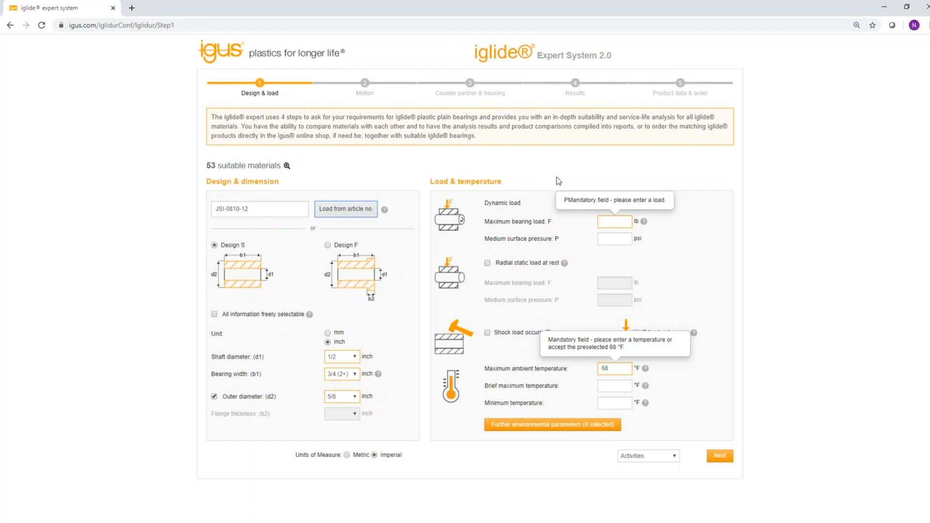
Enter a maximum bearing load of 50 lb and a maximum ambient temperature of 100 °F.
{"action": "left_click", "coordinate": [614, 225]}
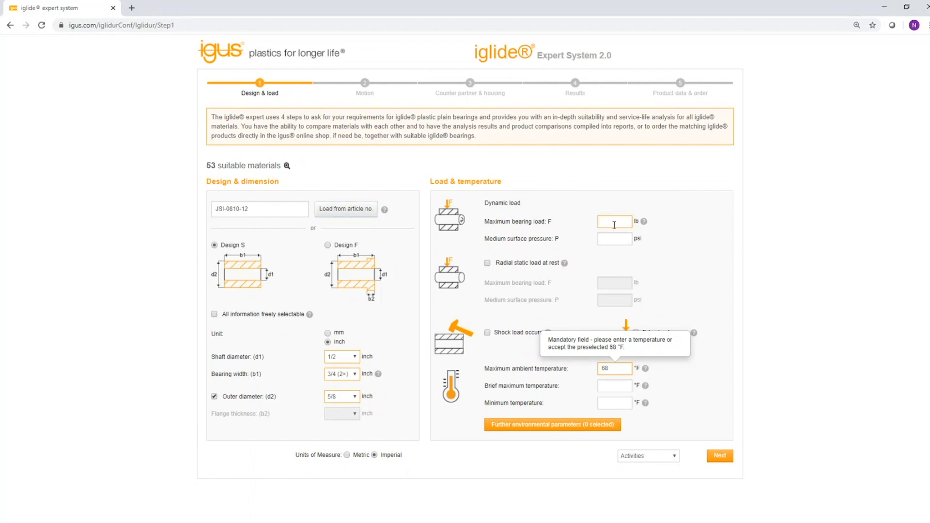
{"action": "left_click", "coordinate": [769, 201]}
{"action": "left_click", "coordinate": [615, 370]}
{"action": "double_click", "coordinate": [615, 369]}
{"action": "type", "text": "100"}
{"action": "left_click", "coordinate": [607, 390]}
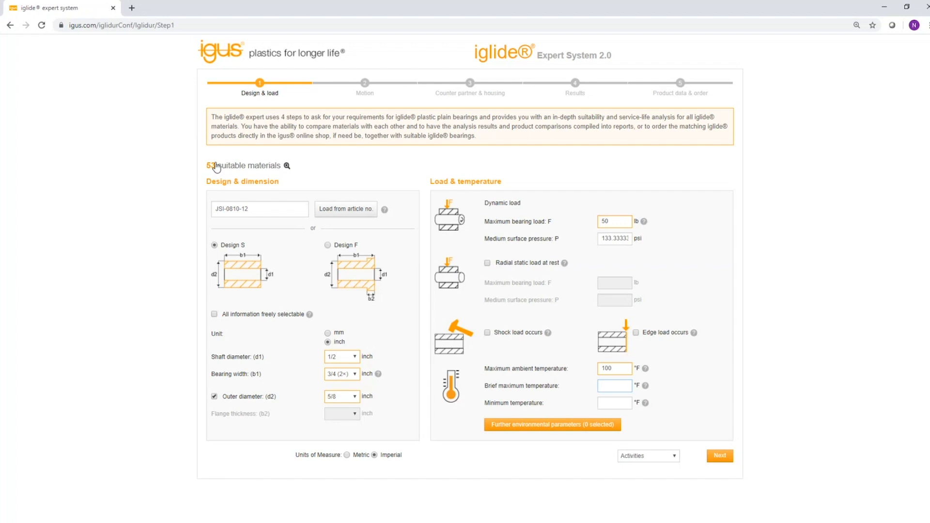
Review the list of suitable iglide materials.
{"action": "left_click", "coordinate": [286, 166]}
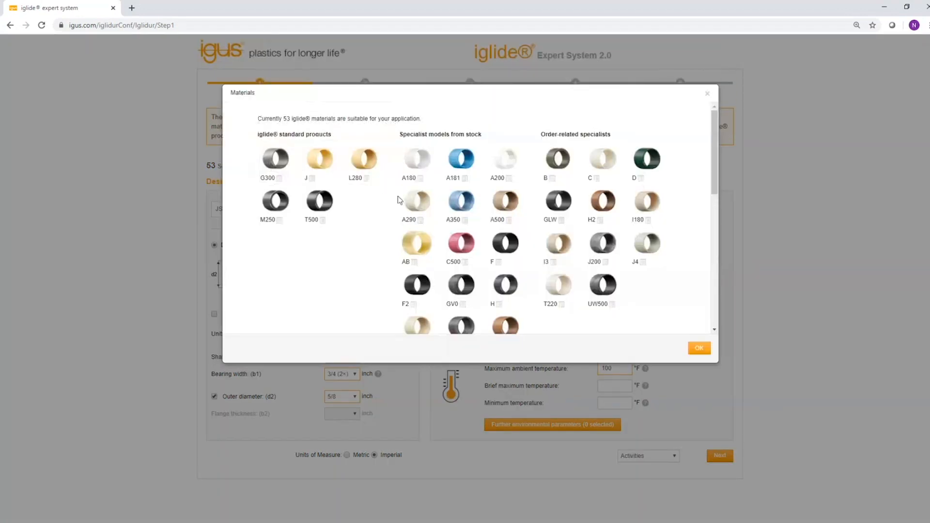
{"action": "scroll", "coordinate": [396, 202], "scroll_direction": "down", "scroll_amount": 4}
{"action": "scroll", "coordinate": [388, 233], "scroll_direction": "up", "scroll_amount": 4}
{"action": "left_click", "coordinate": [697, 347]}
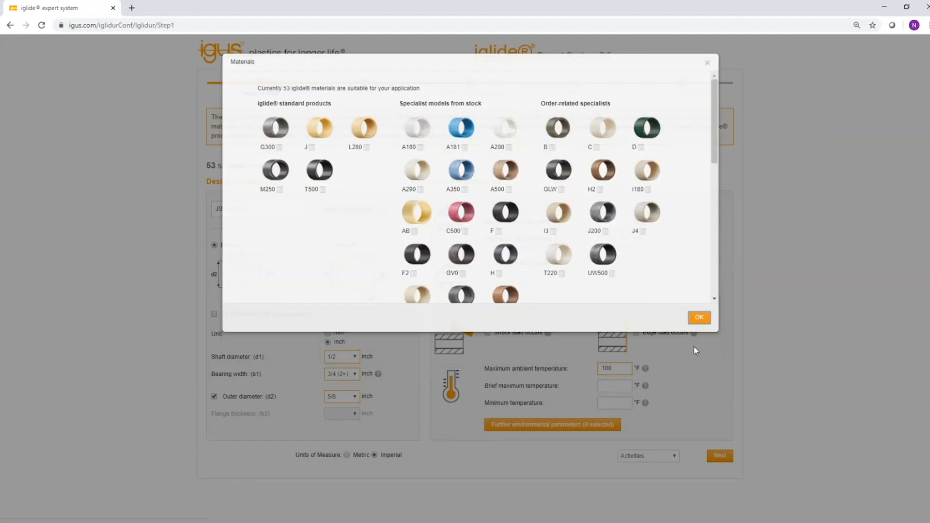
Try a brief maximum temperature of 250 °F, review the materials list, and clear the value again.
{"action": "left_click", "coordinate": [610, 387]}
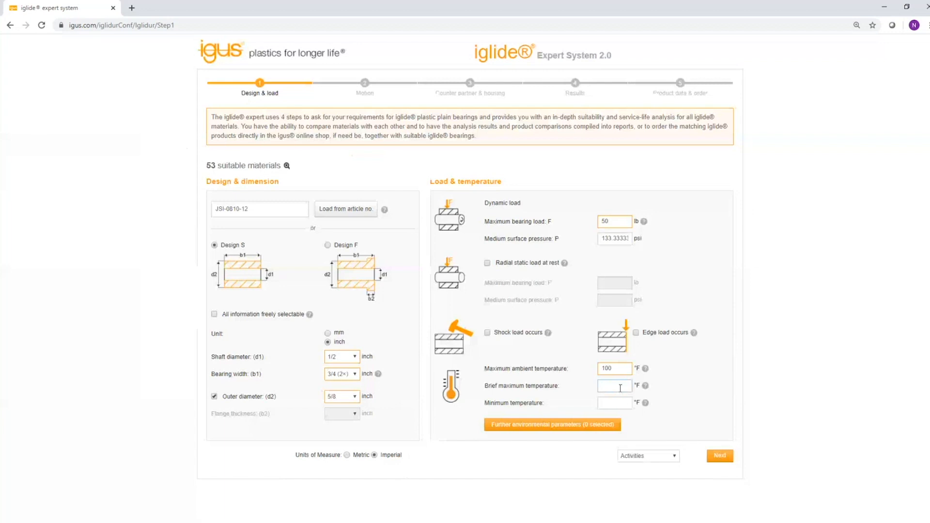
{"action": "type", "text": "250"}
{"action": "left_click", "coordinate": [287, 165]}
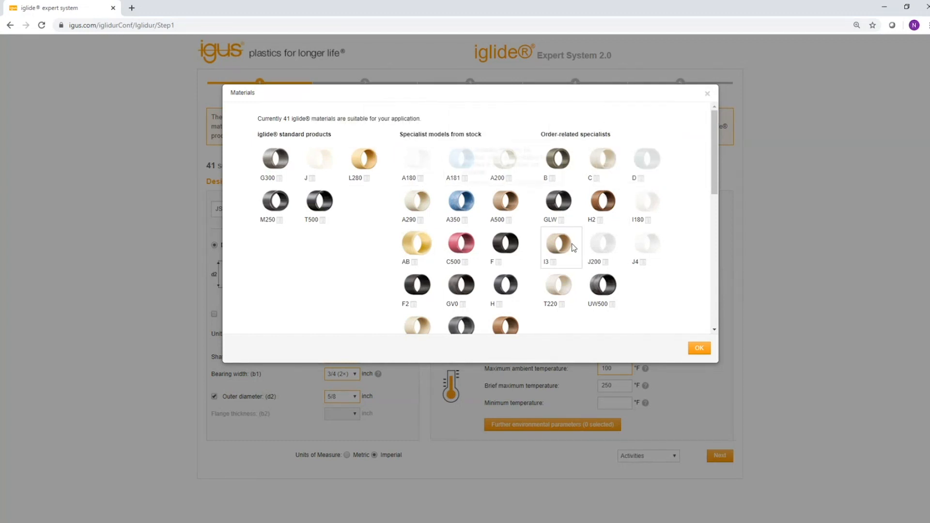
{"action": "left_click", "coordinate": [707, 94]}
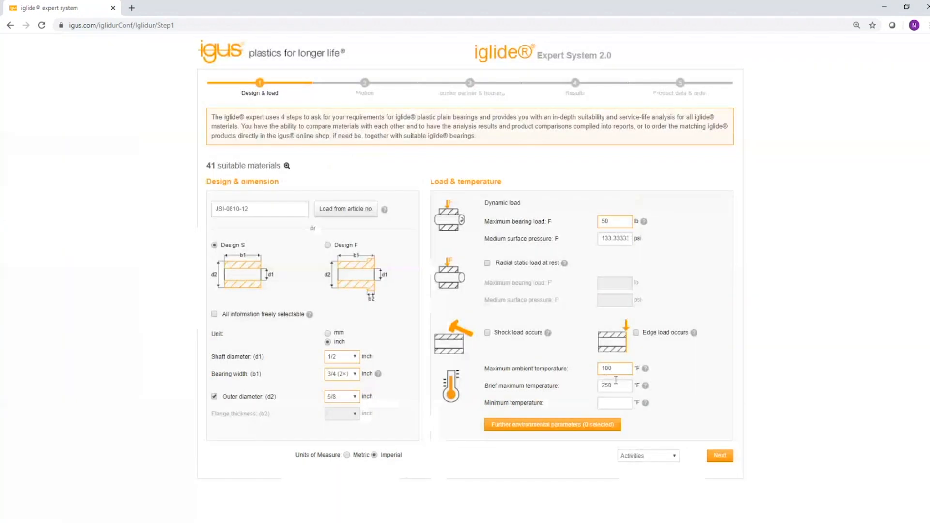
{"action": "double_click", "coordinate": [615, 381]}
{"action": "key", "text": "BackSpace"}
{"action": "left_click", "coordinate": [848, 280]}
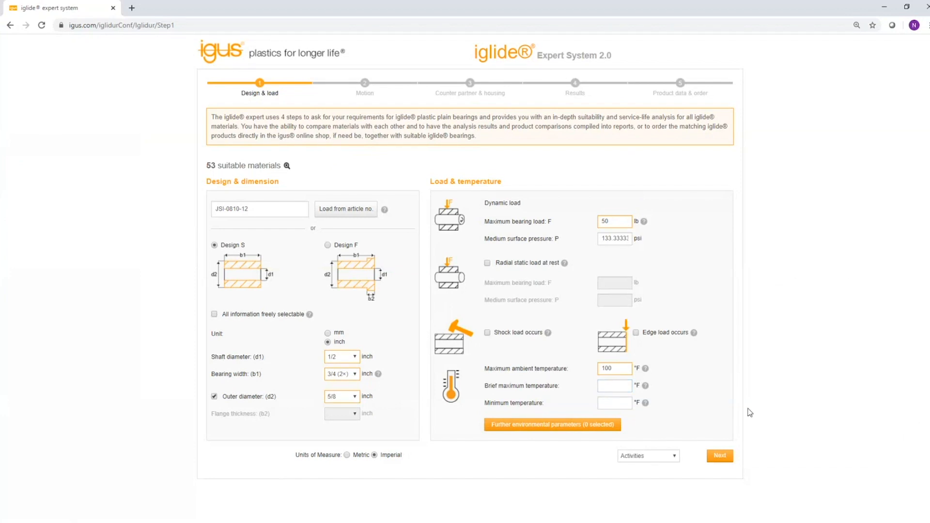
Advance to the motion step and choose pivoting as the motion type.
{"action": "left_click", "coordinate": [719, 455]}
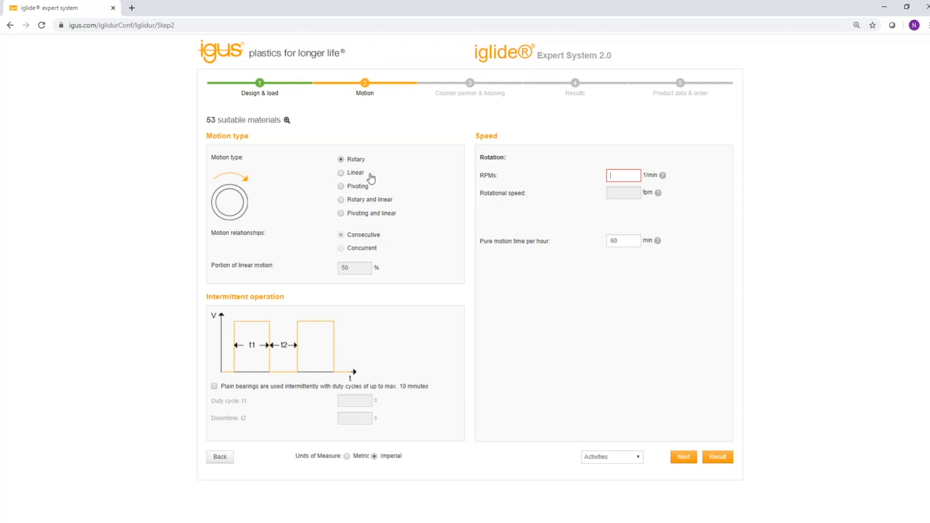
{"action": "left_click", "coordinate": [341, 187]}
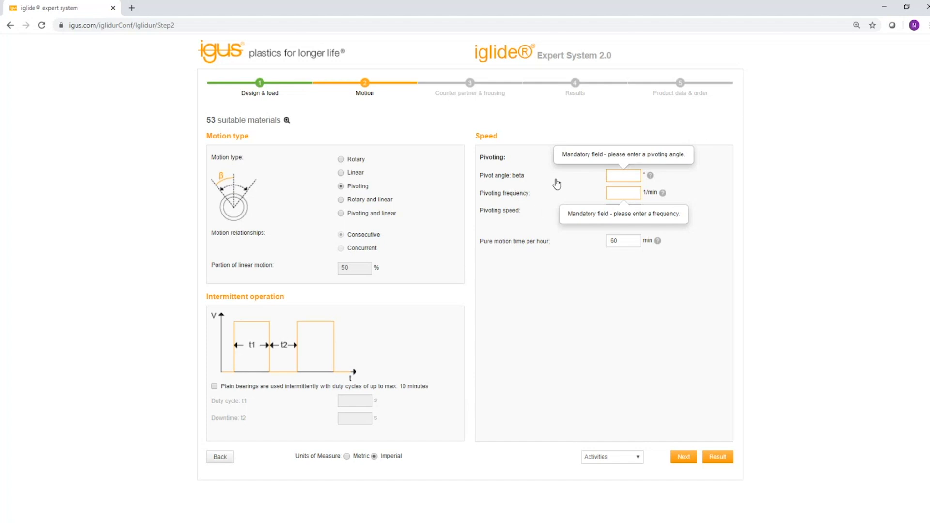
Set the pivot angle to 30° and the pivoting frequency to 10 per minute.
{"action": "left_click", "coordinate": [611, 175]}
{"action": "type", "text": "30"}
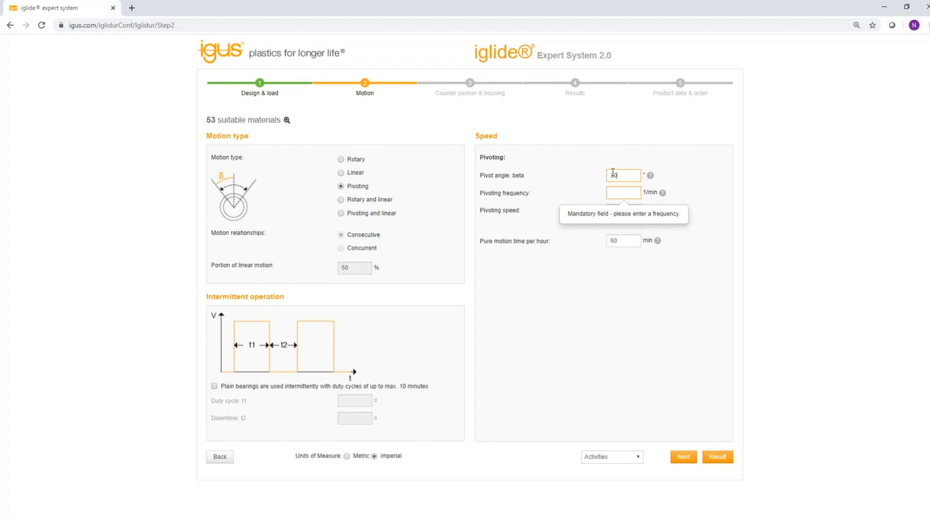
{"action": "left_click", "coordinate": [610, 191]}
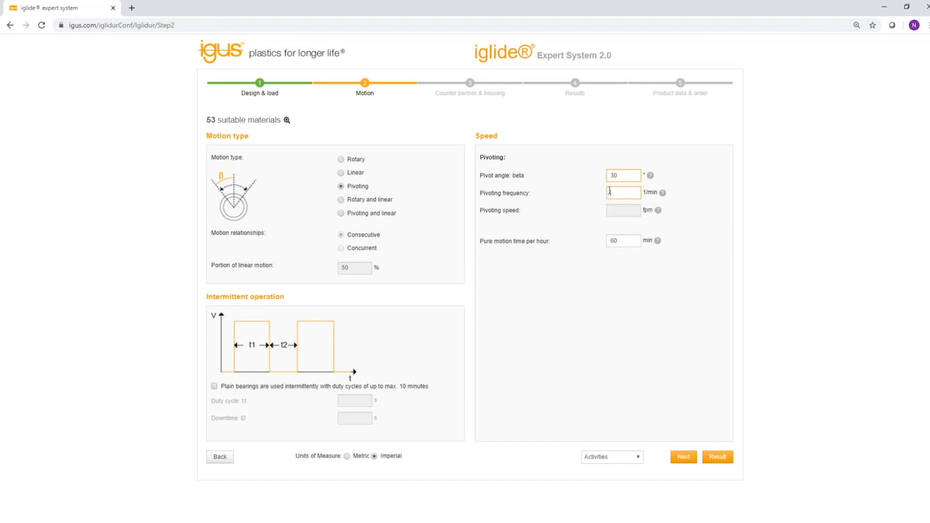
{"action": "type", "text": "10"}
Enable intermittent operation with a 60 s duty cycle and 120 s downtime.
{"action": "left_click", "coordinate": [214, 386]}
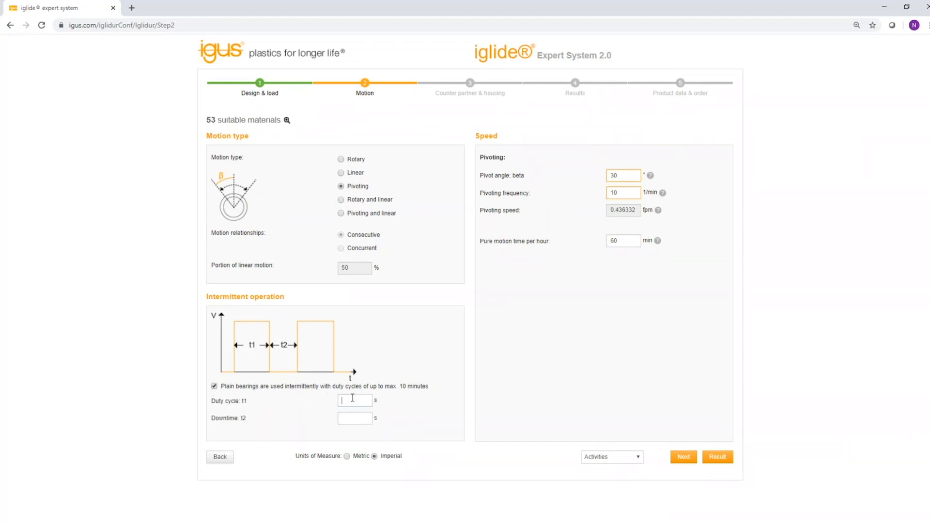
{"action": "type", "text": "60"}
{"action": "left_click", "coordinate": [348, 416]}
{"action": "type", "text": "120"}
Continue to the counter partner and housing step.
{"action": "left_click", "coordinate": [610, 428]}
{"action": "left_click_drag", "start_coordinate": [629, 240], "coordinate": [606, 243]}
{"action": "left_click", "coordinate": [587, 270]}
{"action": "left_click", "coordinate": [685, 457]}
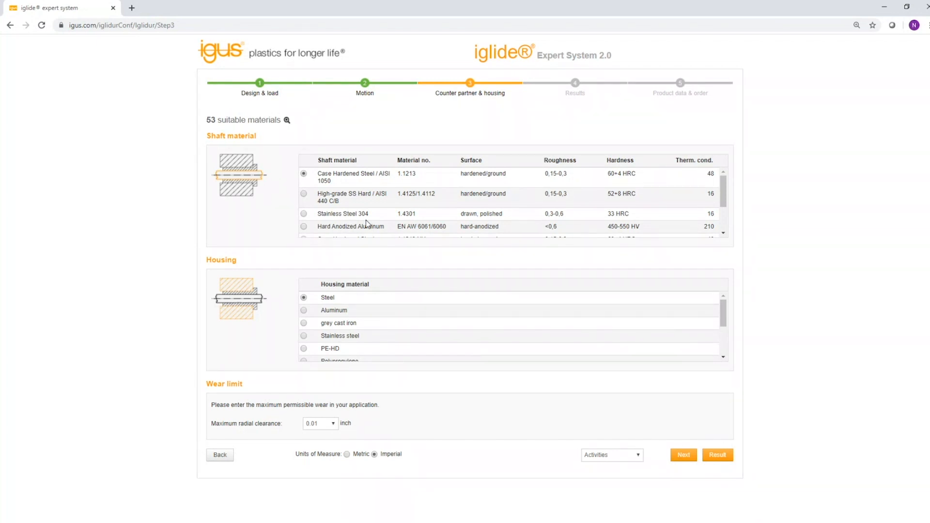
Select Stainless Steel 304 as the shaft material and steel as the housing, with 0.01 inch maximum radial clearance.
{"action": "scroll", "coordinate": [716, 186], "scroll_direction": "down", "scroll_amount": 2}
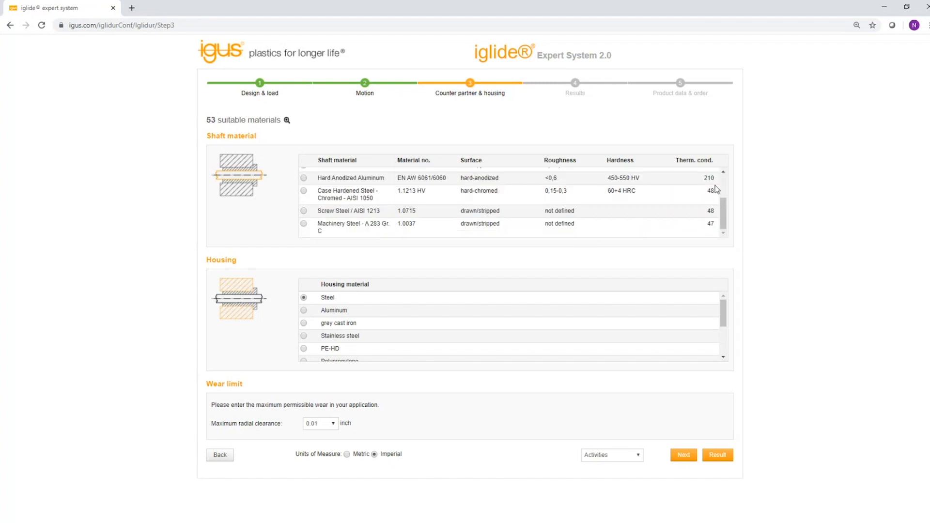
{"action": "scroll", "coordinate": [679, 222], "scroll_direction": "up", "scroll_amount": 2}
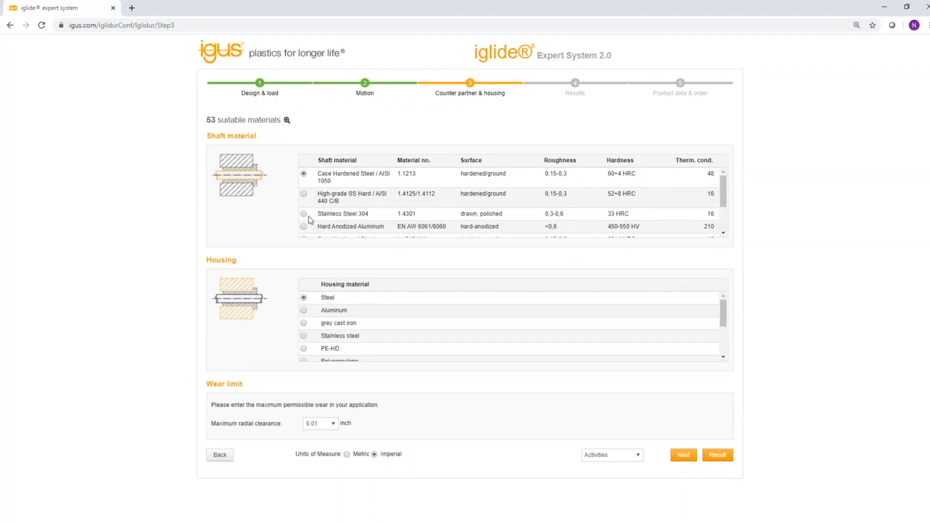
{"action": "left_click", "coordinate": [304, 214]}
{"action": "left_click", "coordinate": [304, 297]}
{"action": "left_click", "coordinate": [334, 424]}
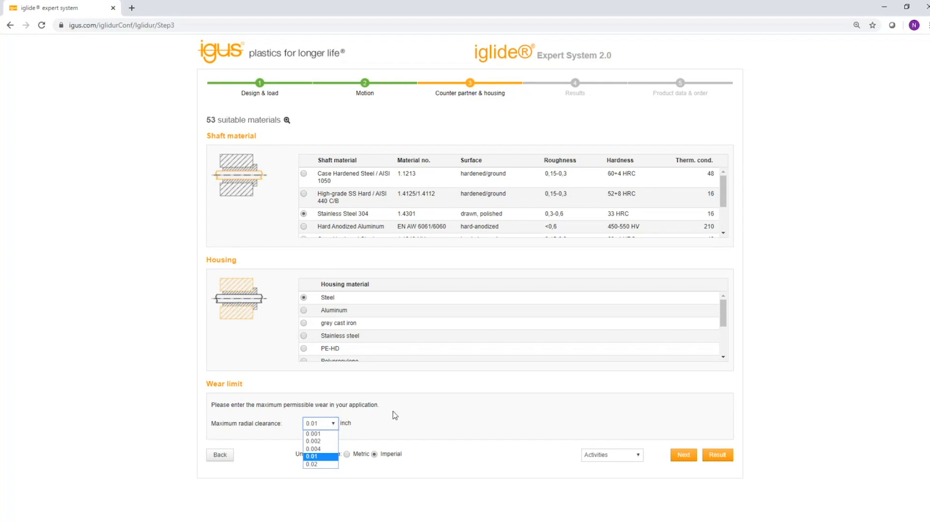
{"action": "left_click", "coordinate": [398, 439]}
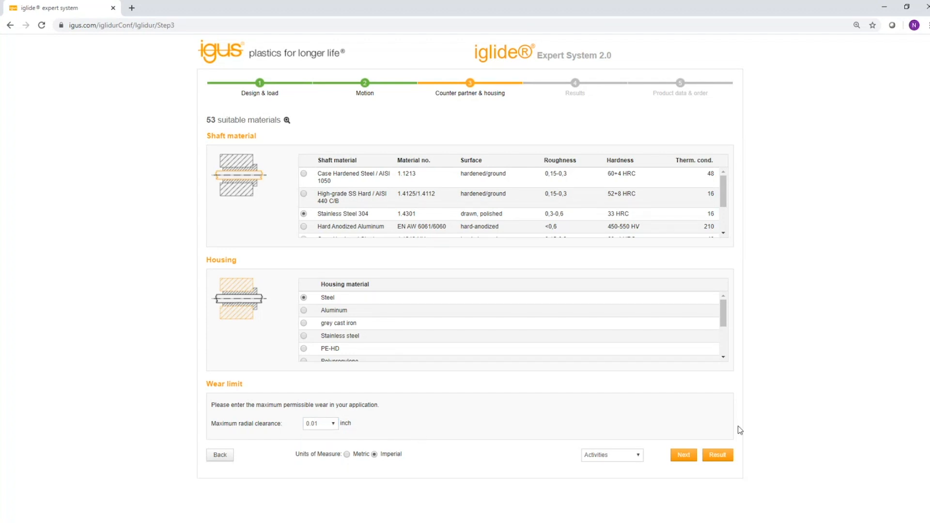
Proceed to the results and show only materials in the desired dimension.
{"action": "left_click", "coordinate": [682, 456]}
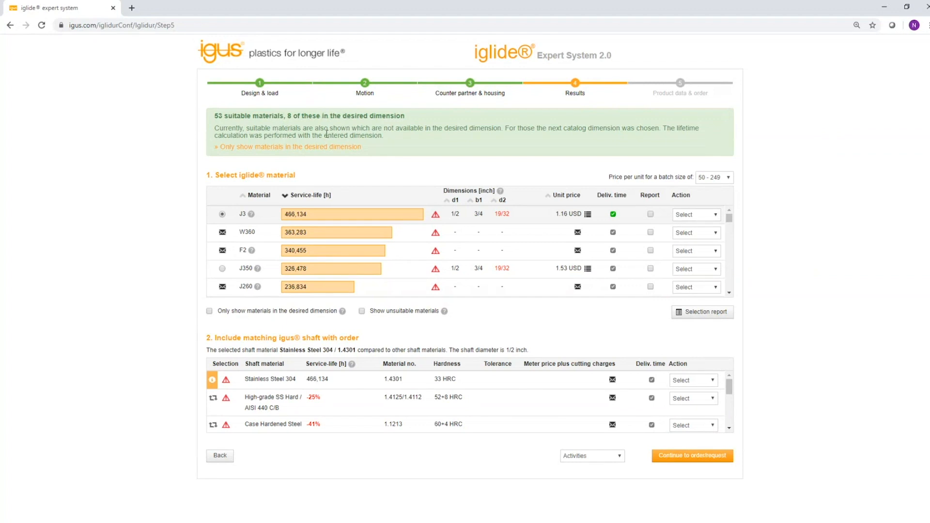
{"action": "left_click", "coordinate": [296, 147]}
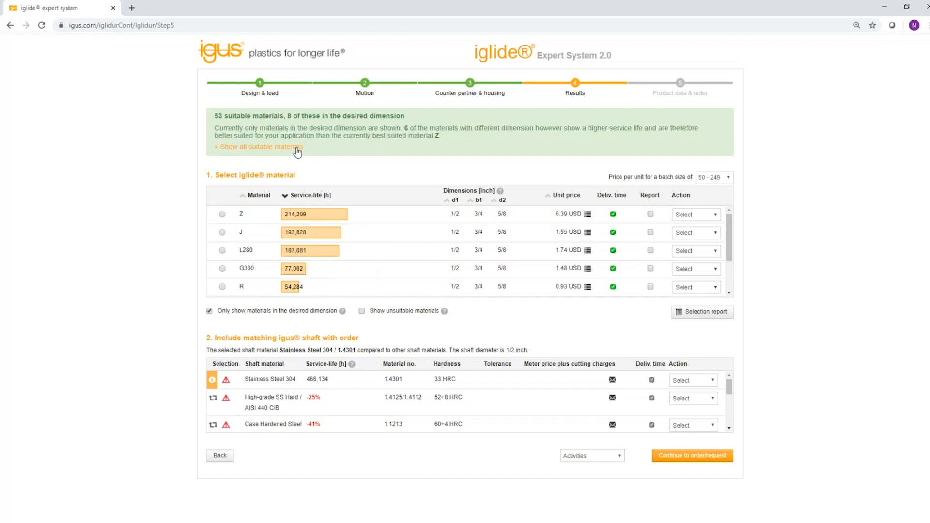
Set the price batch size to 200 - 299 for the material list.
{"action": "scroll", "coordinate": [255, 232], "scroll_direction": "down", "scroll_amount": 2}
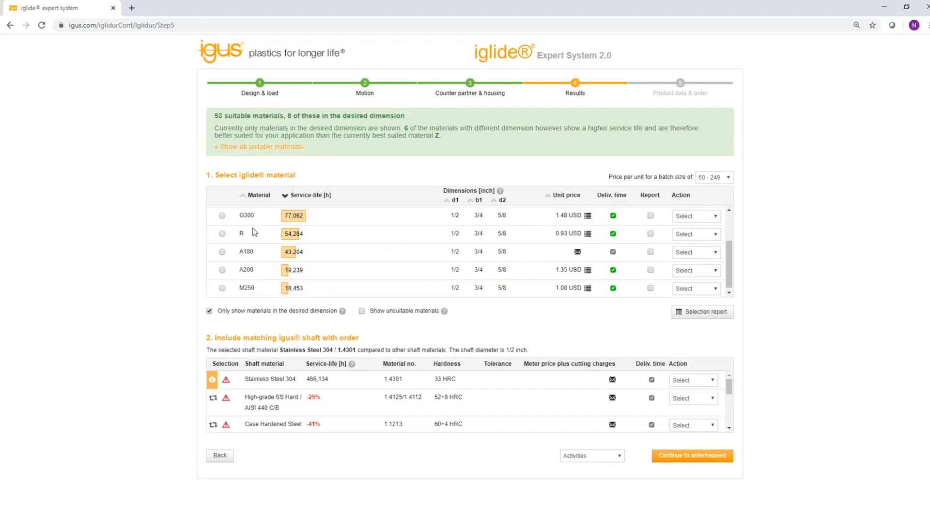
{"action": "scroll", "coordinate": [255, 233], "scroll_direction": "up", "scroll_amount": 2}
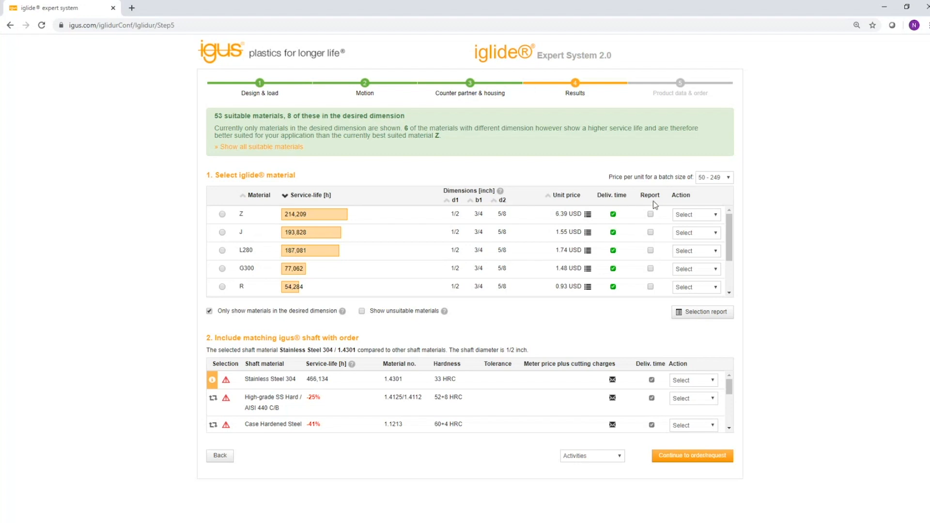
{"action": "left_click", "coordinate": [705, 179]}
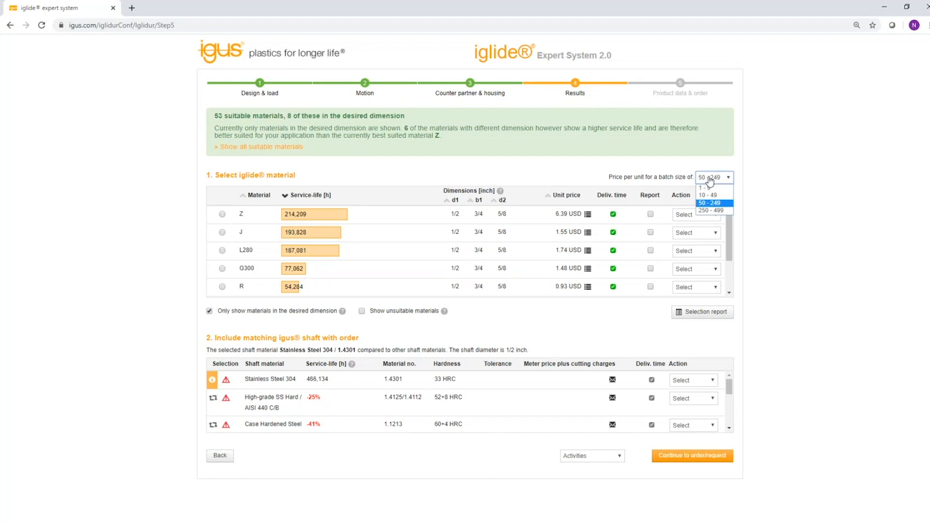
{"action": "left_click", "coordinate": [708, 211]}
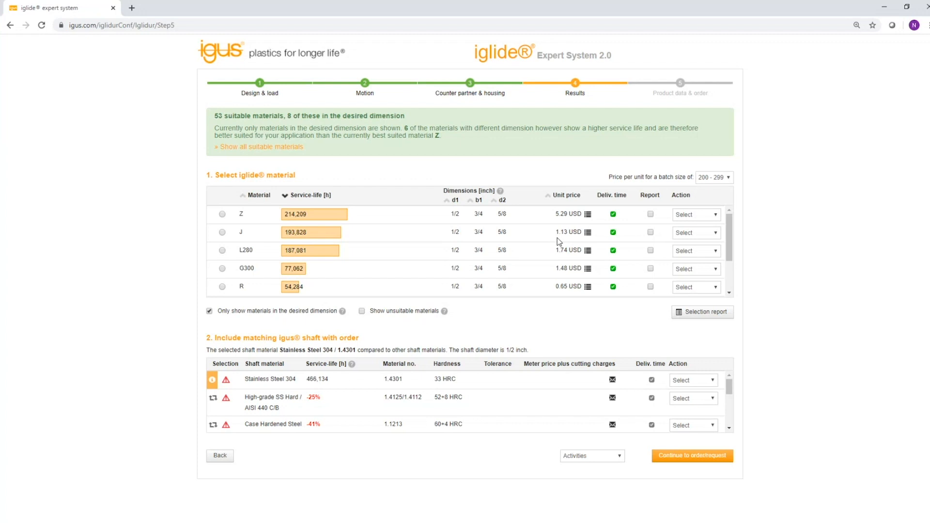
Select iglide material J and replace the matching shaft with Hard Anodized Aluminum.
{"action": "scroll", "coordinate": [408, 256], "scroll_direction": "down", "scroll_amount": 1}
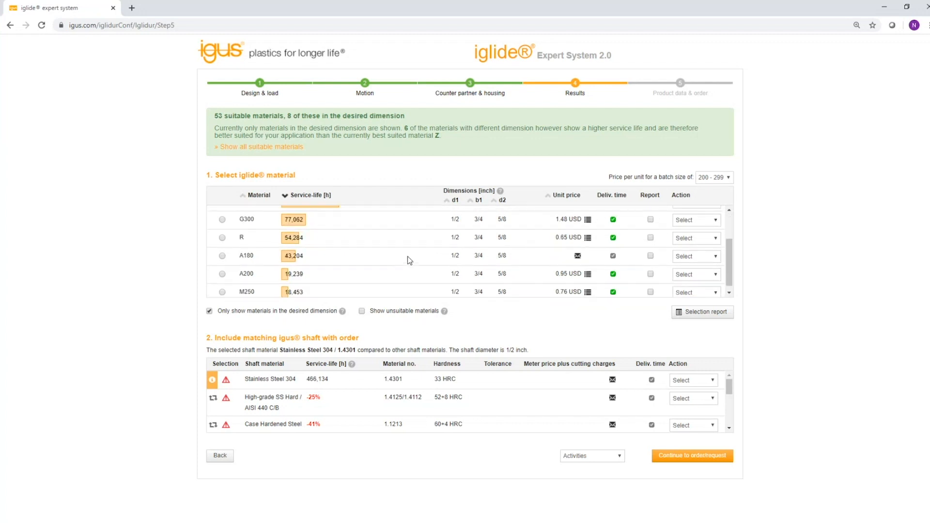
{"action": "scroll", "coordinate": [408, 257], "scroll_direction": "up", "scroll_amount": 1}
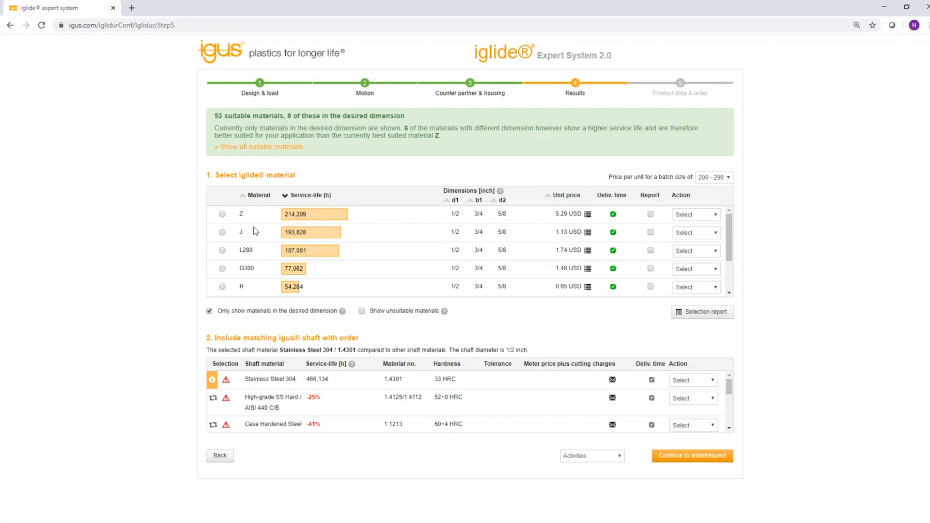
{"action": "left_click", "coordinate": [222, 233]}
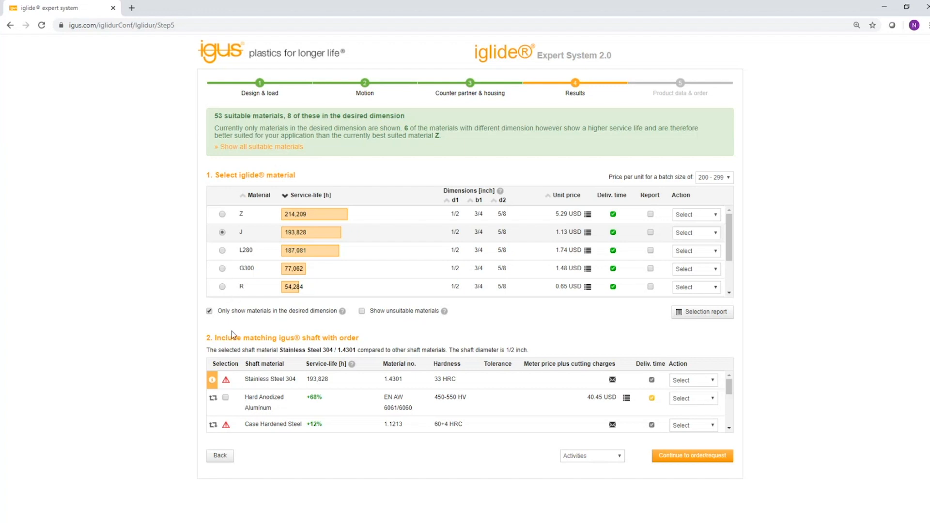
{"action": "left_click", "coordinate": [225, 398]}
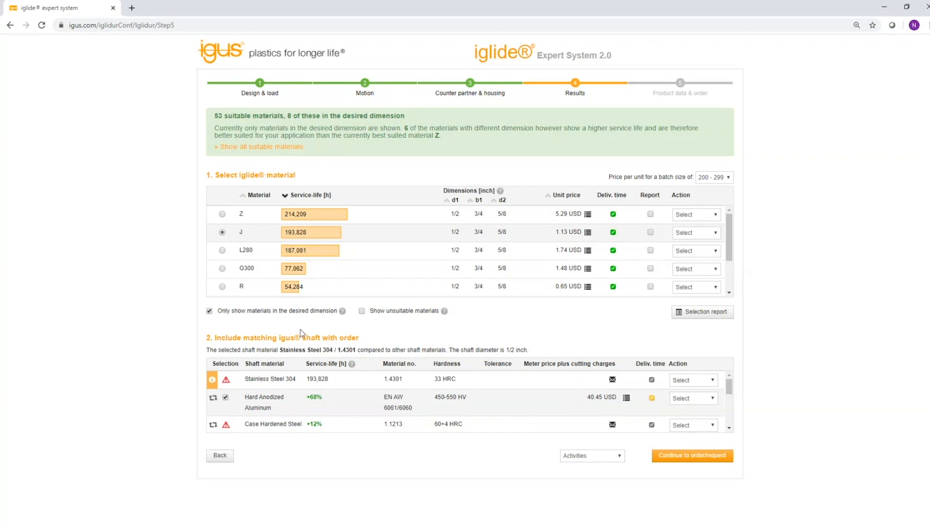
{"action": "left_click", "coordinate": [213, 399]}
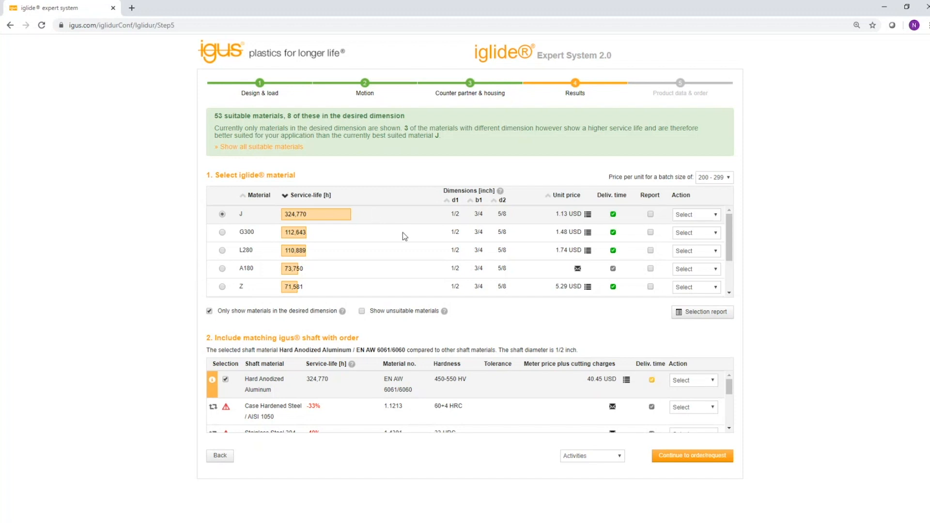
Mark materials J, G300 and L280 for the report and open the selection report.
{"action": "left_click", "coordinate": [650, 214]}
{"action": "left_click", "coordinate": [650, 232]}
{"action": "left_click", "coordinate": [650, 250]}
{"action": "left_click", "coordinate": [704, 315]}
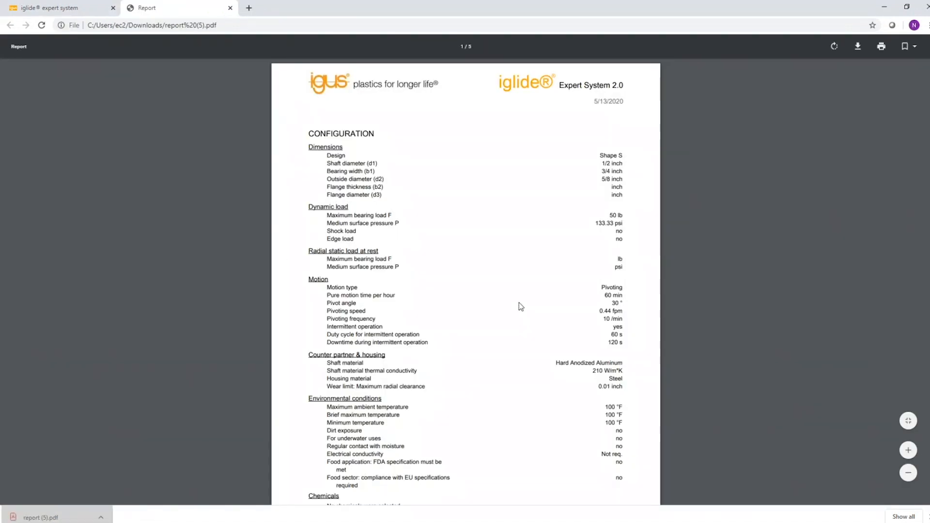
Read through the selection report's configuration, service-life comparison and result pages, then close the report.
{"action": "scroll", "coordinate": [519, 302], "scroll_direction": "down", "scroll_amount": 2}
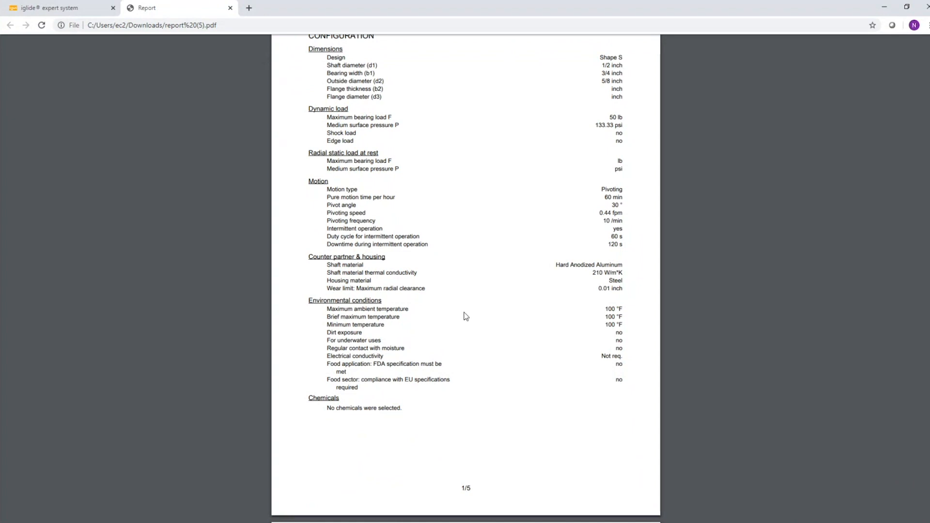
{"action": "scroll", "coordinate": [414, 134], "scroll_direction": "up", "scroll_amount": 2}
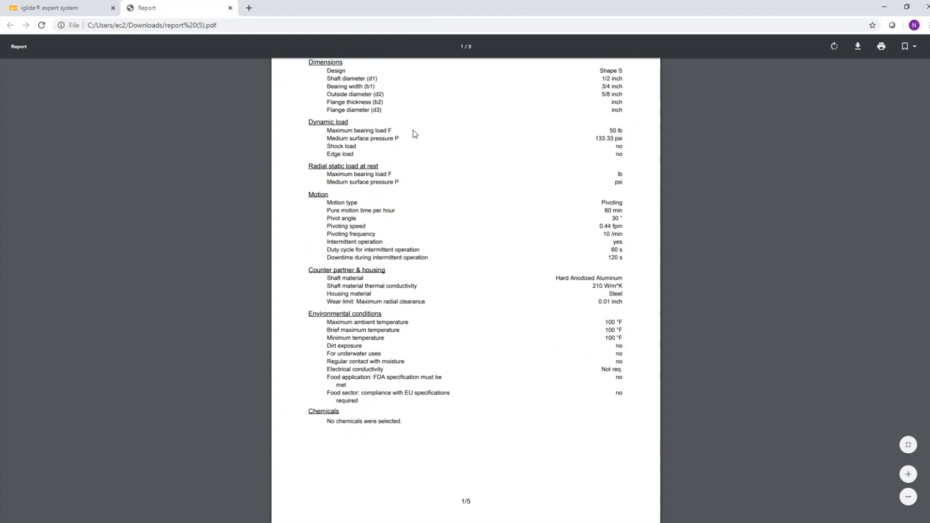
{"action": "scroll", "coordinate": [412, 141], "scroll_direction": "up", "scroll_amount": 2}
{"action": "scroll", "coordinate": [416, 176], "scroll_direction": "down", "scroll_amount": 2}
{"action": "scroll", "coordinate": [415, 180], "scroll_direction": "down", "scroll_amount": 9}
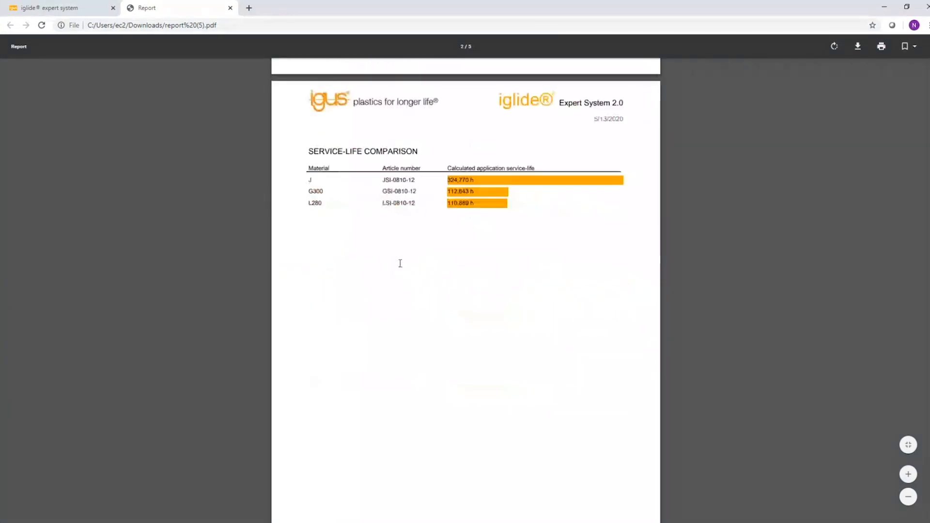
{"action": "scroll", "coordinate": [397, 226], "scroll_direction": "down", "scroll_amount": 9}
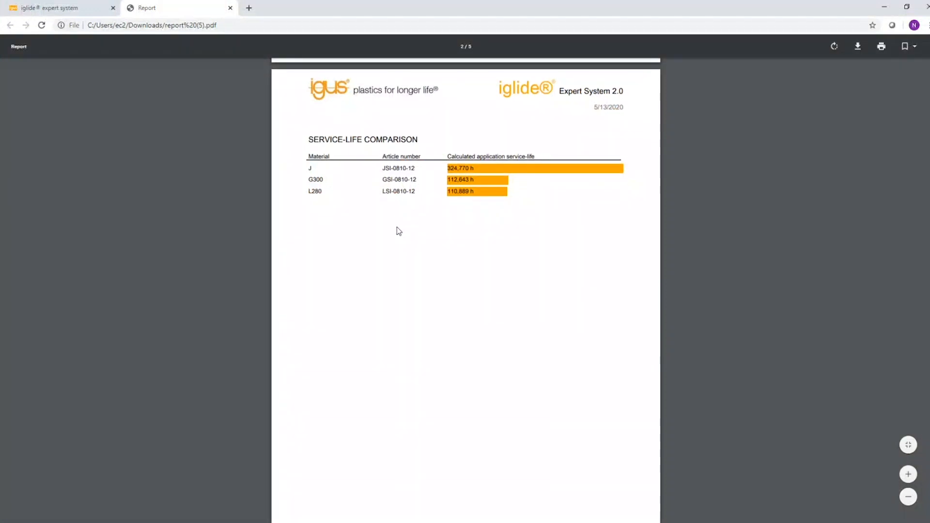
{"action": "scroll", "coordinate": [397, 248], "scroll_direction": "down", "scroll_amount": 2}
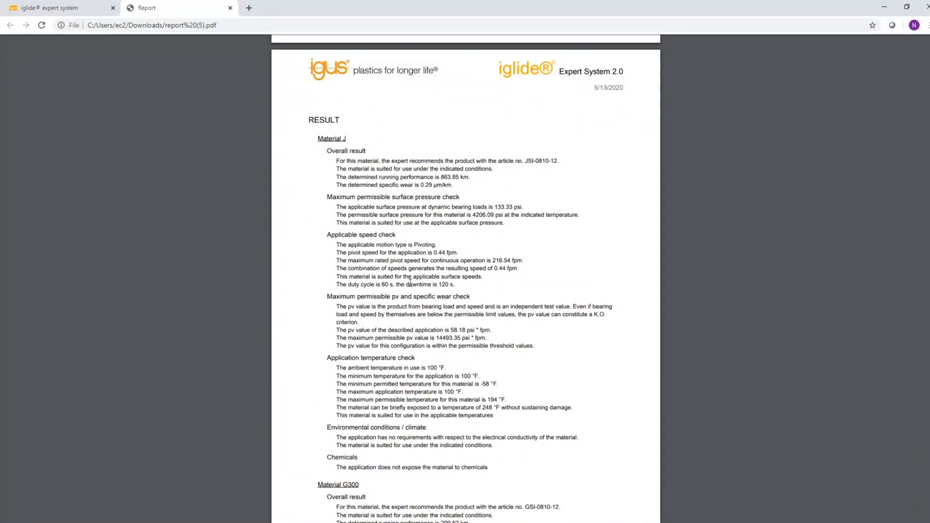
{"action": "scroll", "coordinate": [432, 268], "scroll_direction": "down", "scroll_amount": 4}
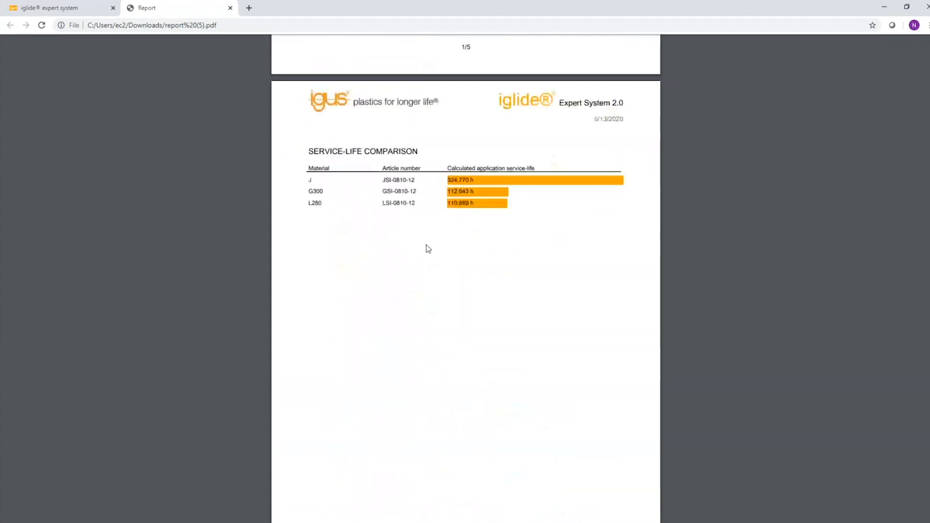
{"action": "scroll", "coordinate": [426, 250], "scroll_direction": "up", "scroll_amount": 5}
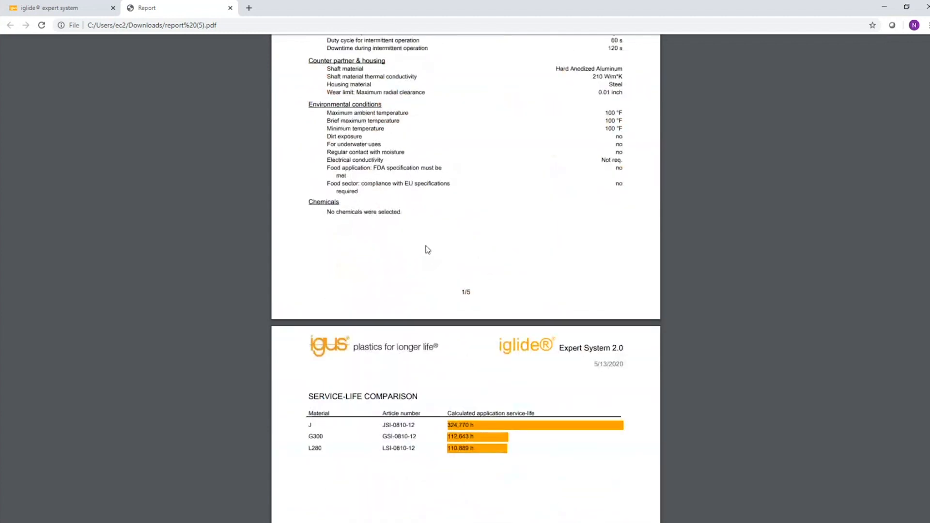
{"action": "scroll", "coordinate": [428, 250], "scroll_direction": "up", "scroll_amount": 1}
{"action": "scroll", "coordinate": [428, 250], "scroll_direction": "up", "scroll_amount": 5}
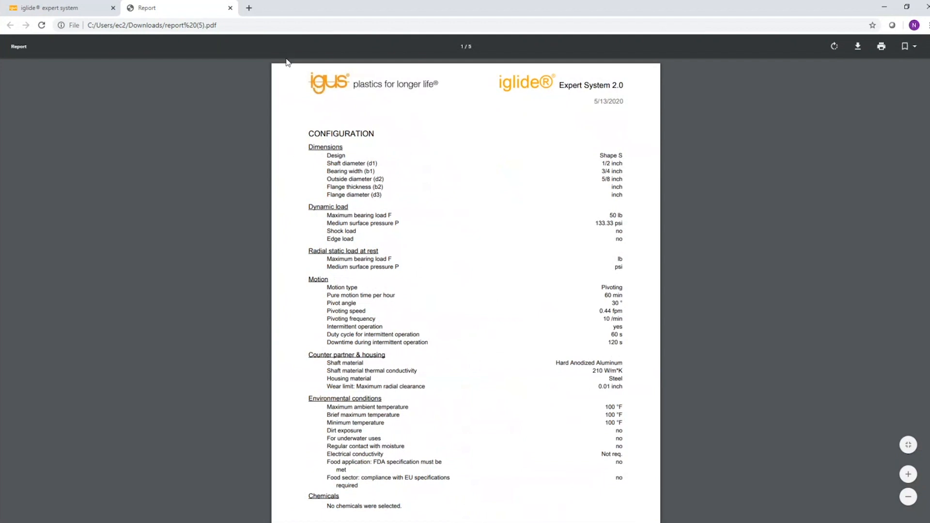
{"action": "left_click", "coordinate": [230, 7]}
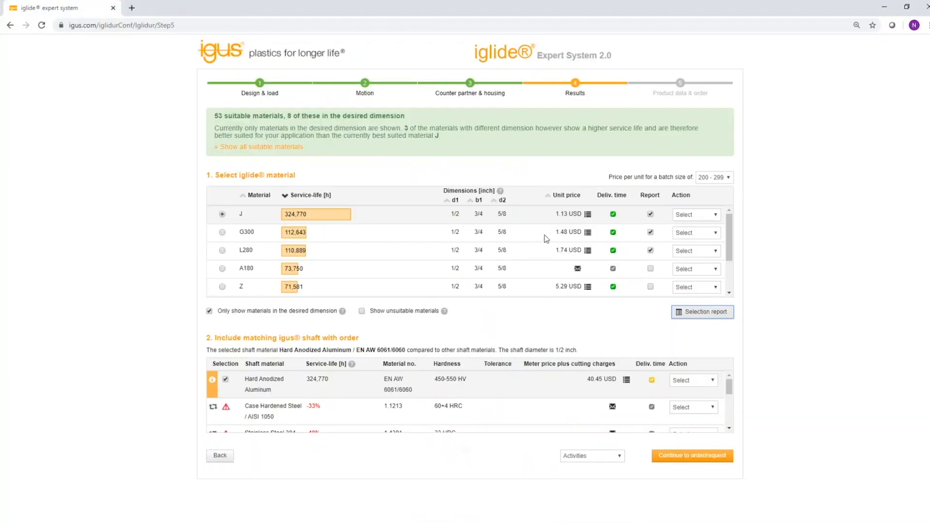
Open the CAD file page for material J and view the available download formats.
{"action": "left_click", "coordinate": [711, 214]}
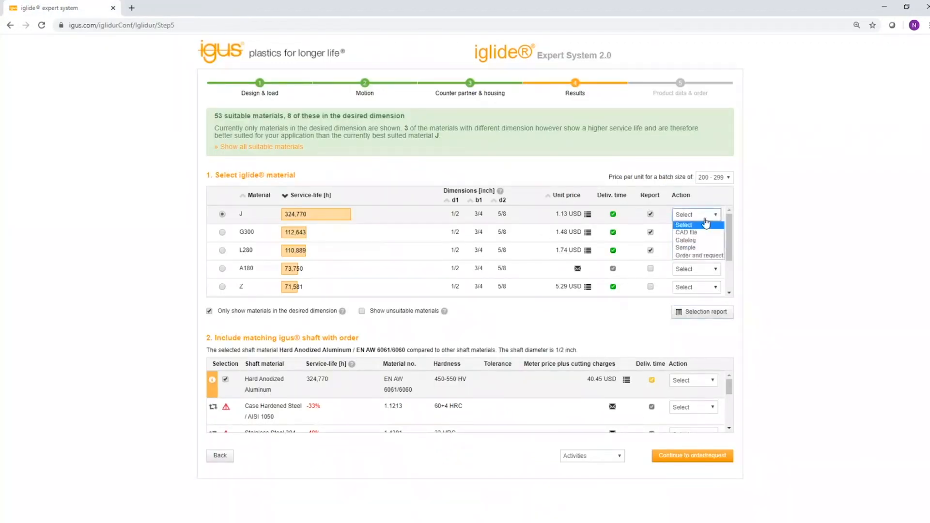
{"action": "left_click", "coordinate": [693, 233]}
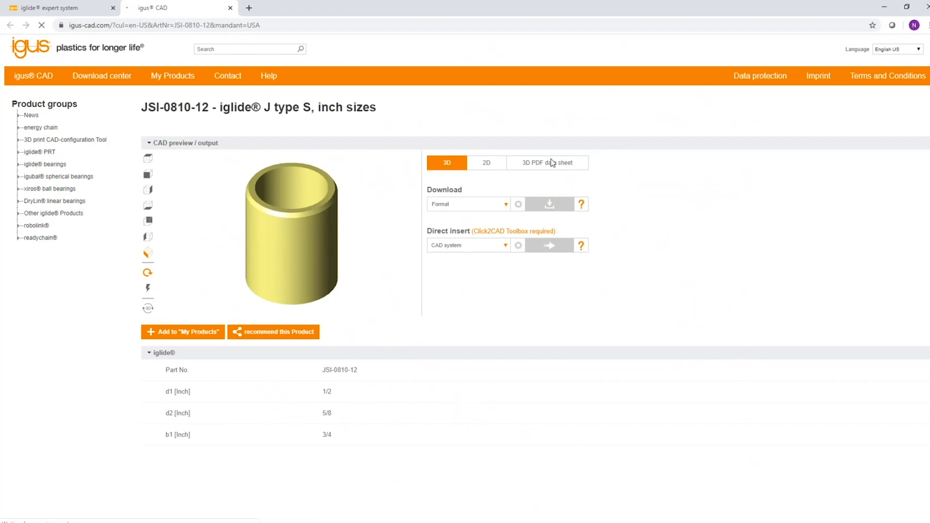
{"action": "left_click", "coordinate": [504, 206]}
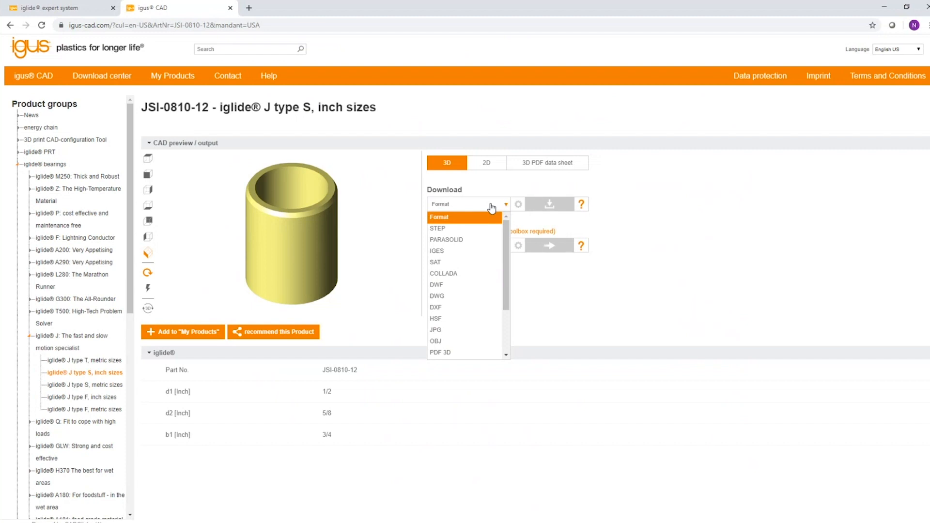
{"action": "left_click", "coordinate": [541, 181]}
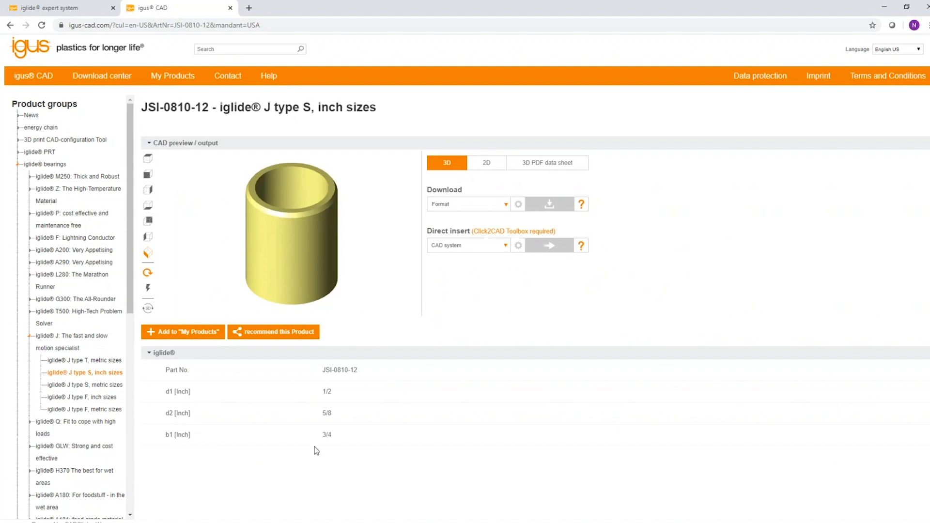
Open the sample request for material J, review the request form, and close it.
{"action": "left_click", "coordinate": [97, 8]}
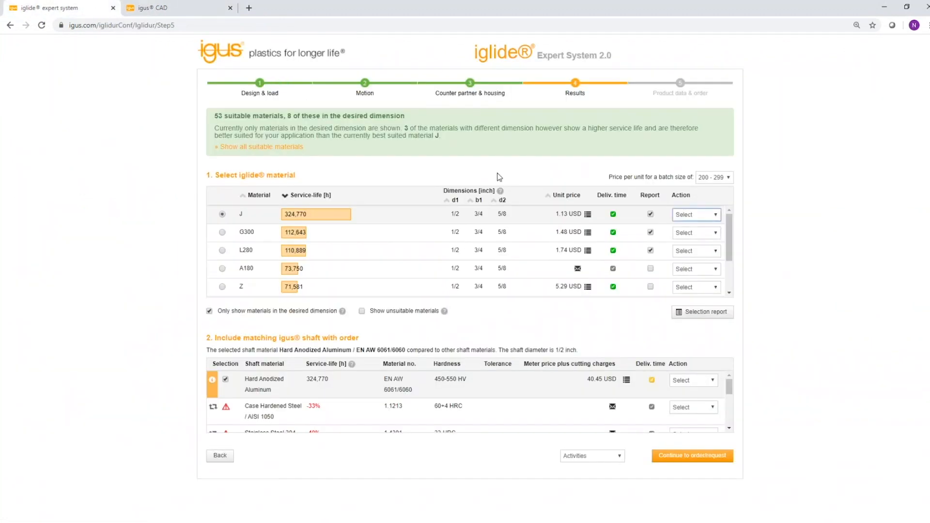
{"action": "left_click", "coordinate": [716, 215]}
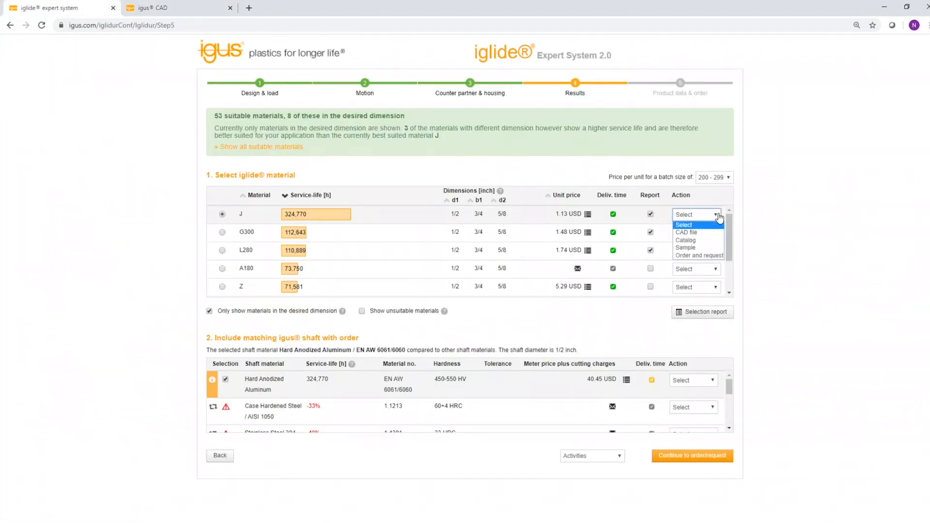
{"action": "left_click", "coordinate": [686, 248]}
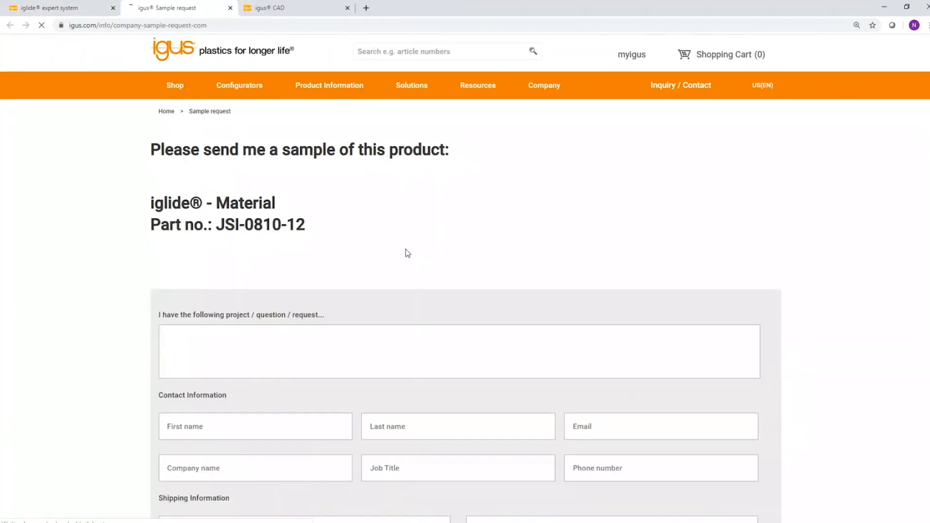
{"action": "scroll", "coordinate": [397, 305], "scroll_direction": "down", "scroll_amount": 2}
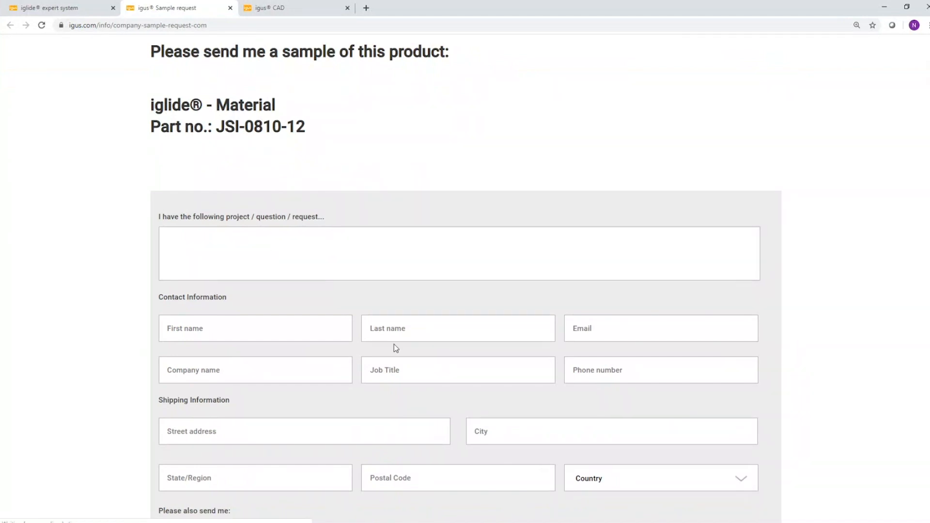
{"action": "scroll", "coordinate": [392, 349], "scroll_direction": "down", "scroll_amount": 1}
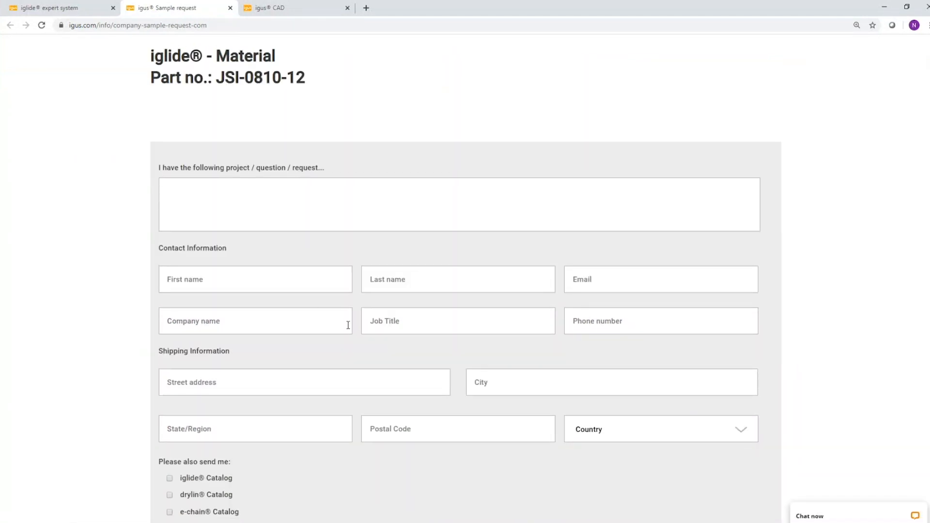
{"action": "scroll", "coordinate": [238, 237], "scroll_direction": "down", "scroll_amount": 3}
{"action": "scroll", "coordinate": [256, 189], "scroll_direction": "up", "scroll_amount": 4}
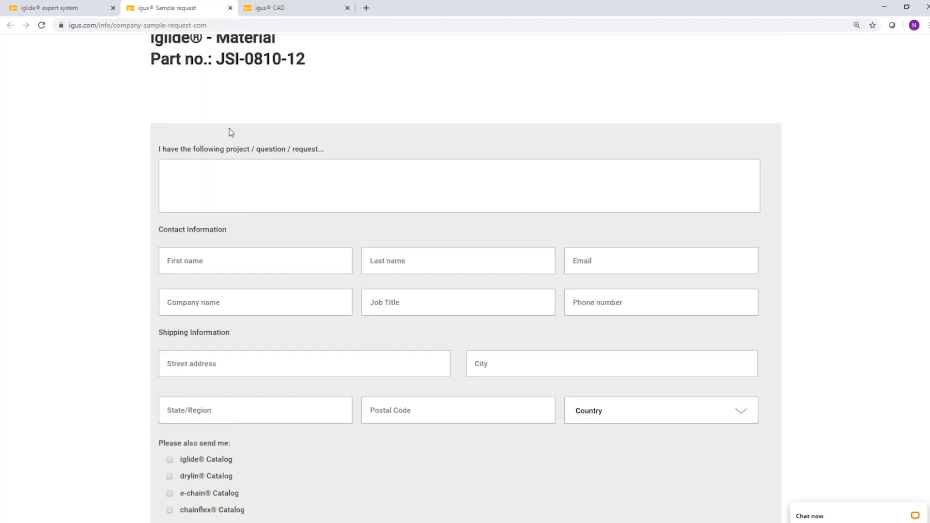
{"action": "left_click", "coordinate": [230, 9]}
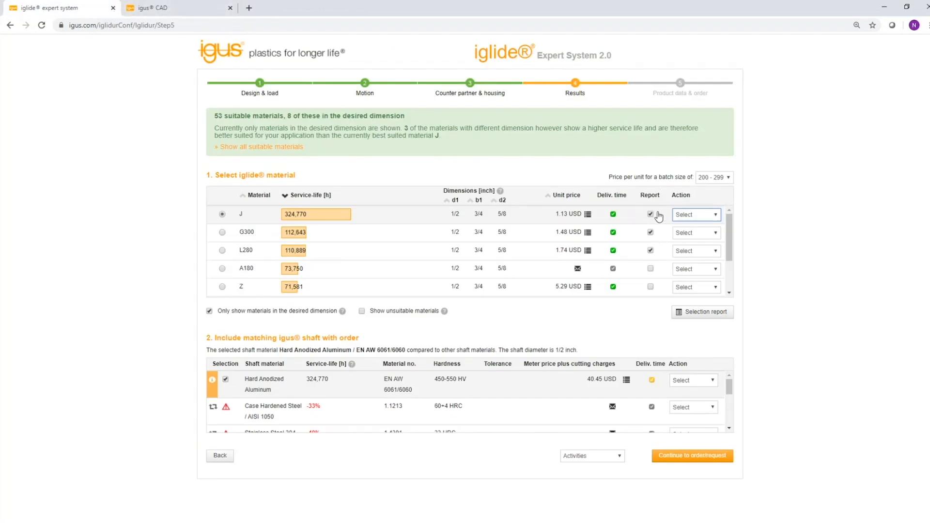
Choose to order material J and set the bearing quantity to 100, updating the prices.
{"action": "left_click", "coordinate": [714, 216]}
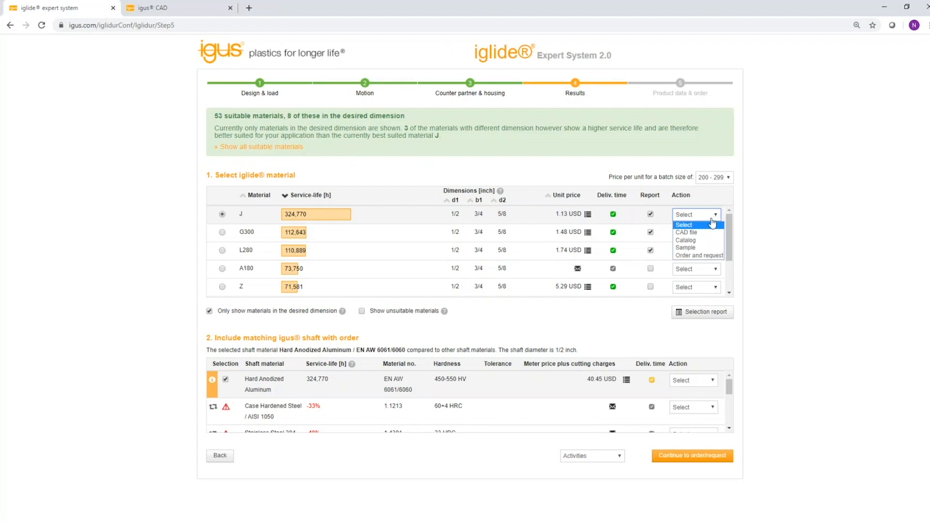
{"action": "left_click", "coordinate": [696, 256]}
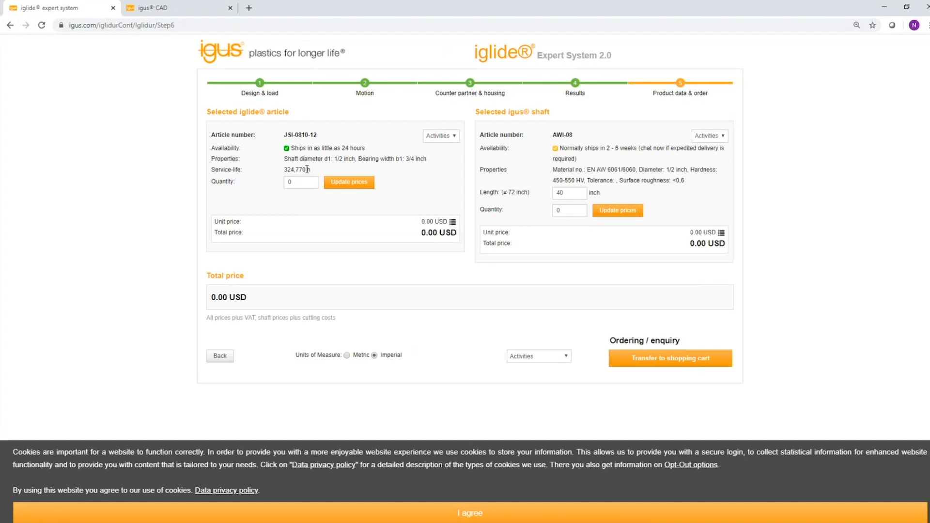
{"action": "left_click", "coordinate": [300, 182]}
{"action": "type", "text": "100"}
{"action": "left_click", "coordinate": [369, 183]}
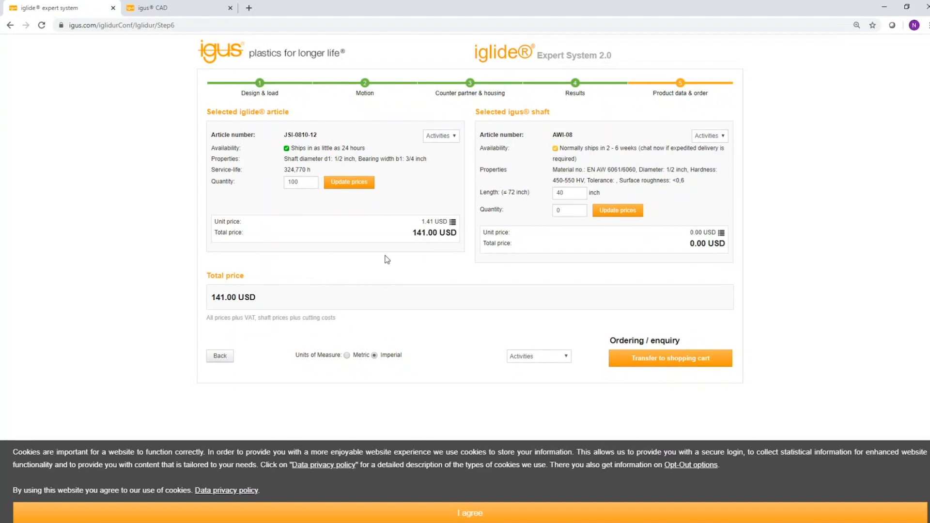
Return to the Design & load step and accept the cookie notice.
{"action": "left_click", "coordinate": [259, 85]}
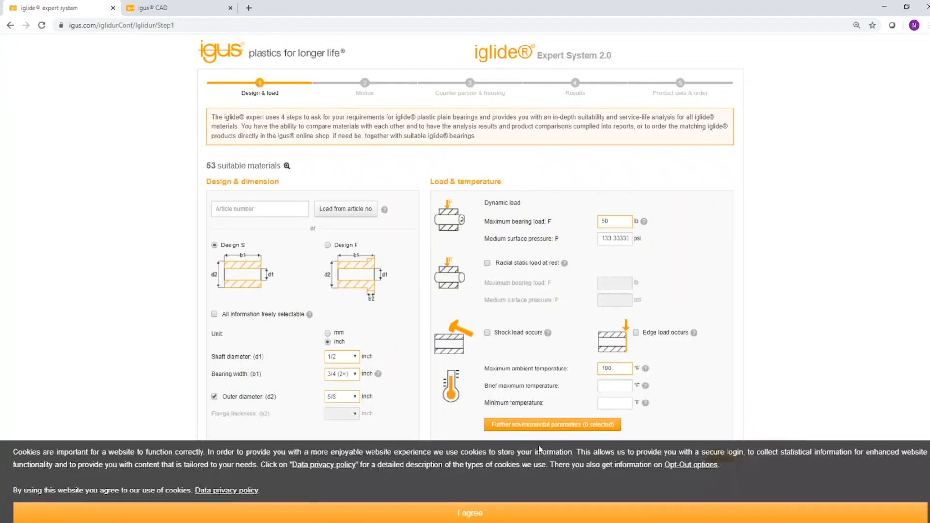
{"action": "left_click", "coordinate": [478, 507]}
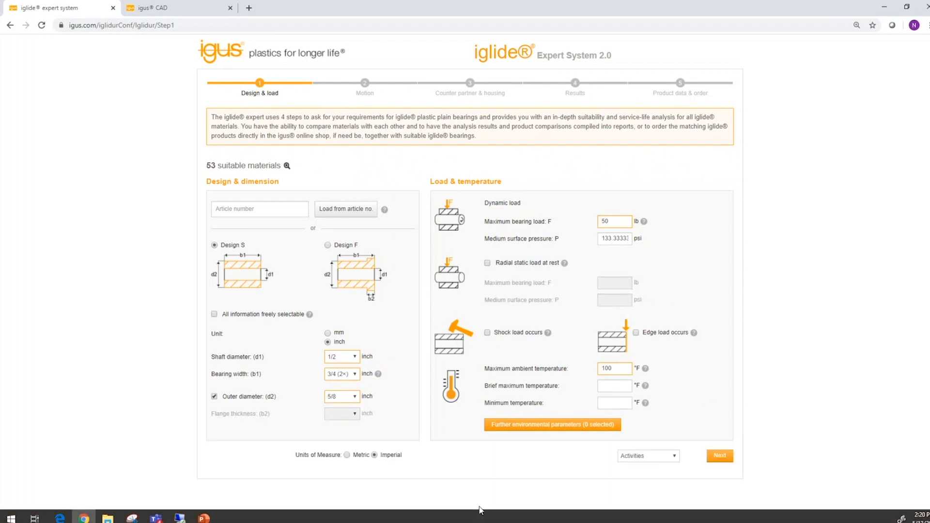
Open the further environmental parameters and require FDA compliance for use in the food sector.
{"action": "left_click", "coordinate": [531, 426]}
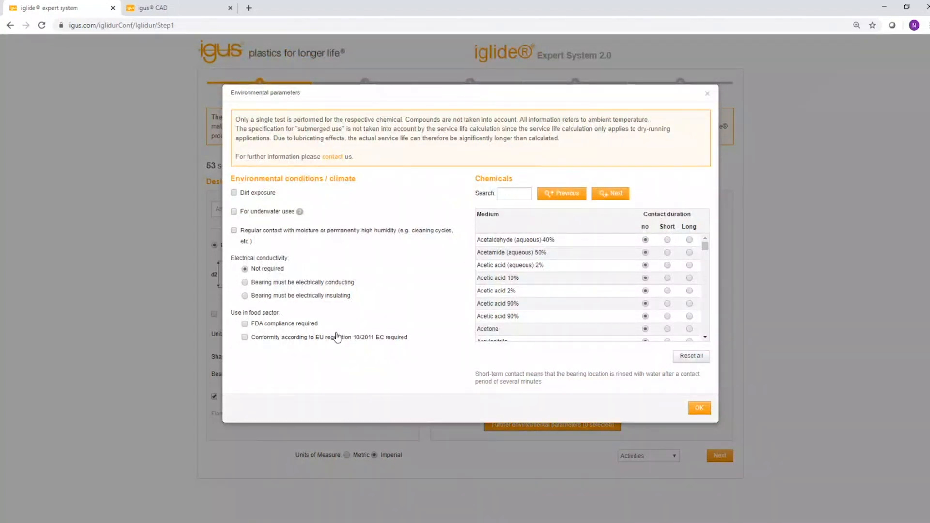
{"action": "left_click", "coordinate": [234, 192]}
{"action": "scroll", "coordinate": [565, 251], "scroll_direction": "down", "scroll_amount": 3}
{"action": "scroll", "coordinate": [566, 251], "scroll_direction": "up", "scroll_amount": 2}
{"action": "scroll", "coordinate": [565, 252], "scroll_direction": "up", "scroll_amount": 1}
{"action": "scroll", "coordinate": [543, 287], "scroll_direction": "down", "scroll_amount": 8}
{"action": "scroll", "coordinate": [603, 290], "scroll_direction": "down", "scroll_amount": 8}
{"action": "scroll", "coordinate": [596, 295], "scroll_direction": "down", "scroll_amount": 4}
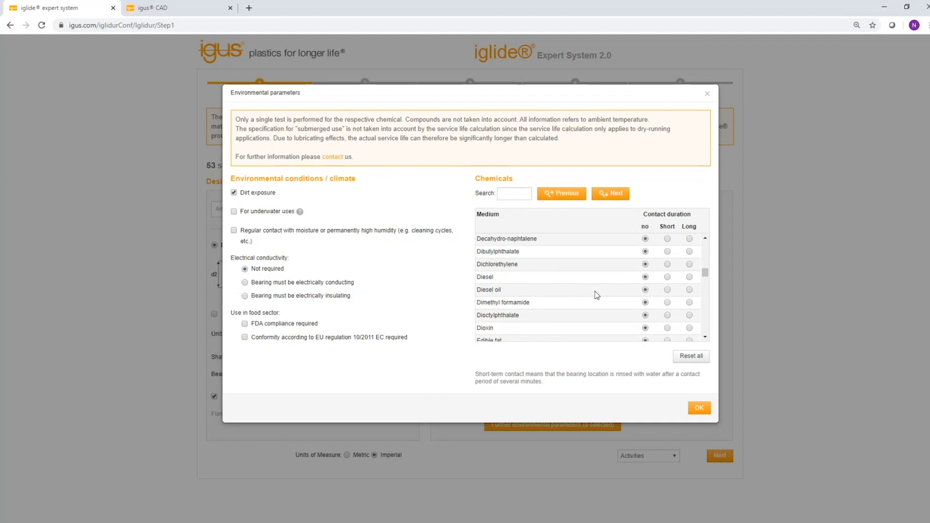
{"action": "left_click", "coordinate": [233, 193]}
{"action": "left_click", "coordinate": [244, 323]}
{"action": "left_click", "coordinate": [696, 409]}
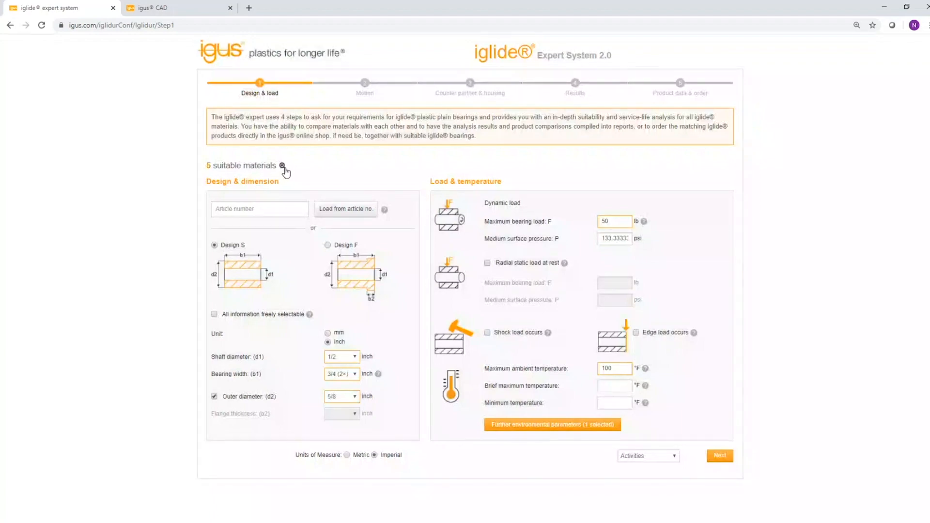
View the overview of currently suitable iglide materials and close it.
{"action": "left_click", "coordinate": [283, 167]}
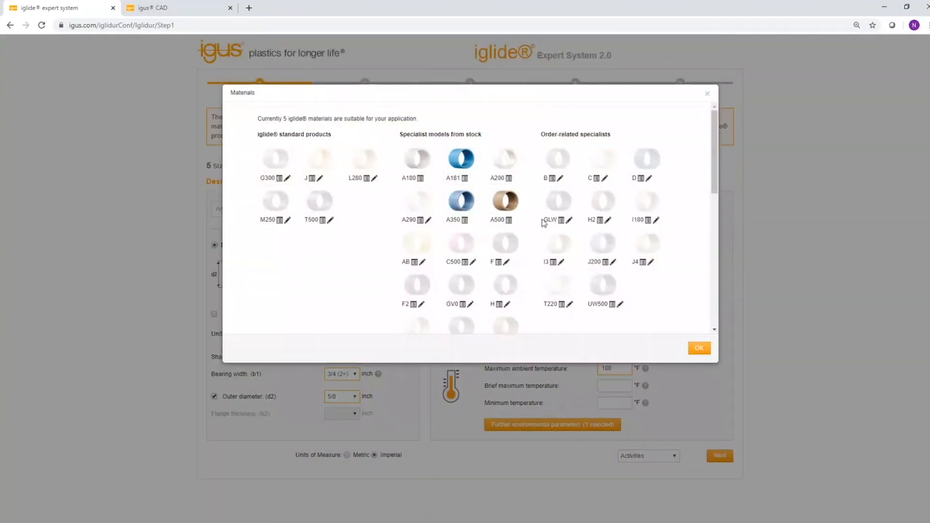
{"action": "left_click", "coordinate": [707, 94]}
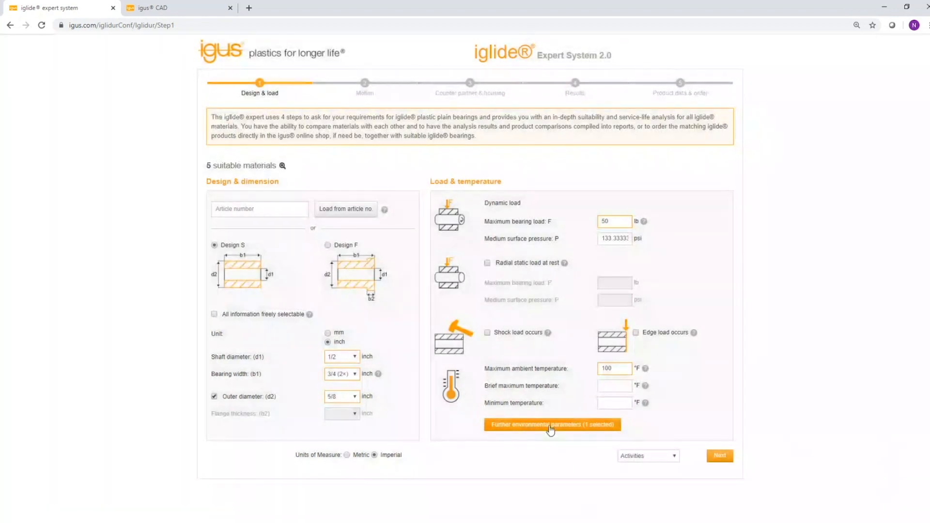
Reopen the environmental parameters and also require conformity according to EU regulation 10/2011 EC.
{"action": "left_click", "coordinate": [550, 425]}
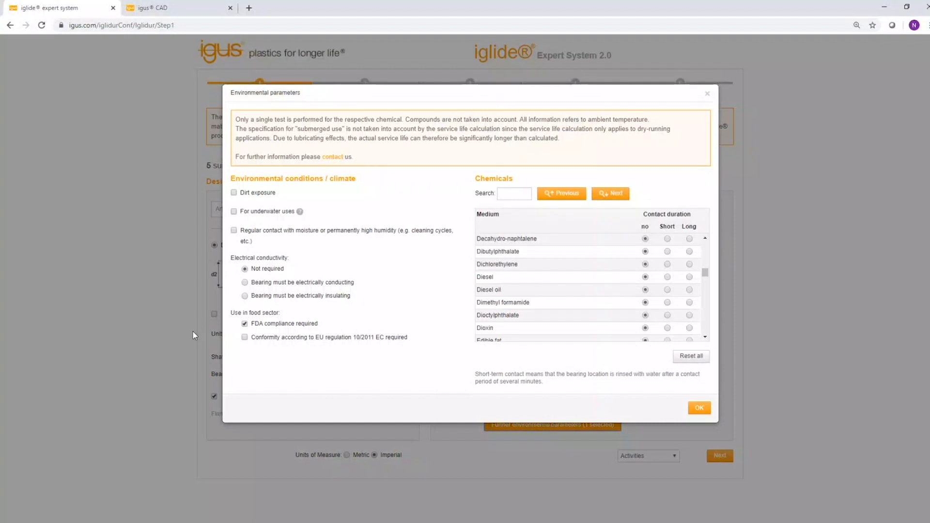
{"action": "left_click", "coordinate": [244, 338]}
{"action": "left_click", "coordinate": [707, 94]}
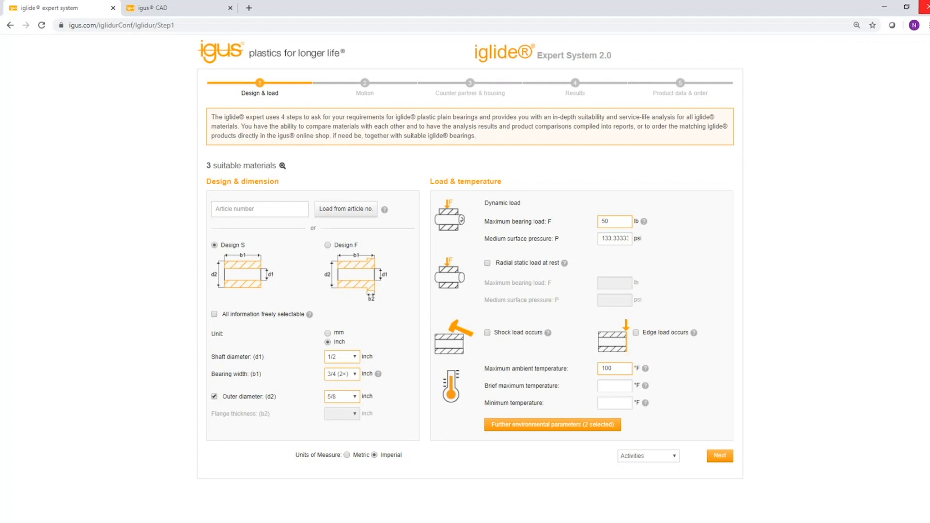
{"action": "left_click", "coordinate": [925, 7]}
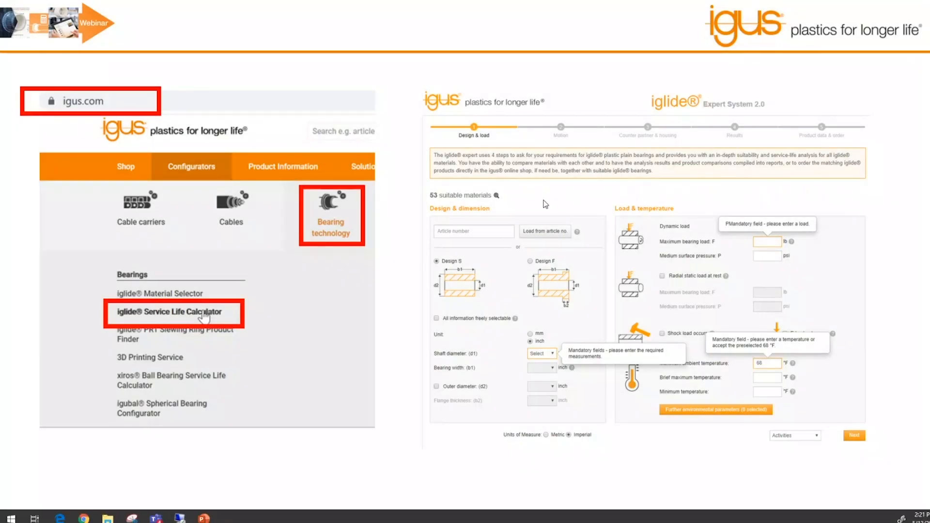
{"action": "left_click", "coordinate": [899, 355]}
{"action": "left_click", "coordinate": [891, 296]}
{"action": "left_click", "coordinate": [891, 296]}
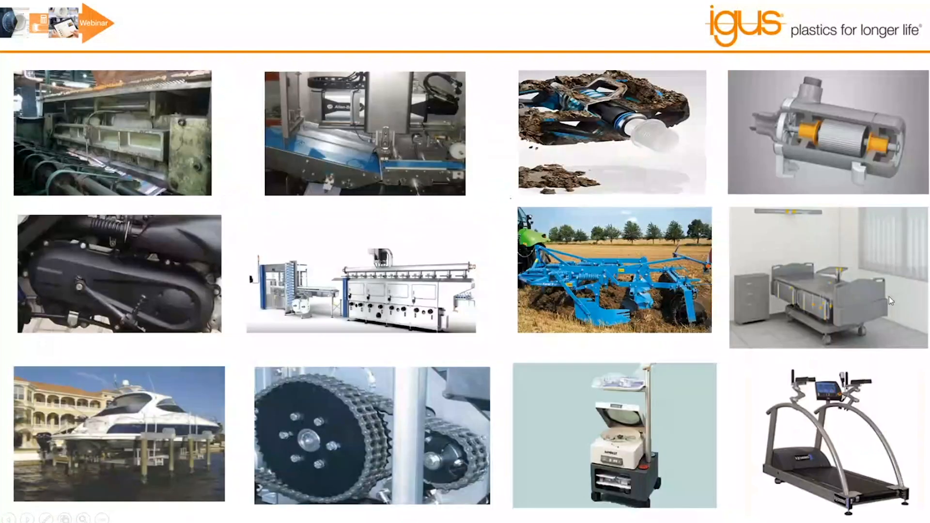